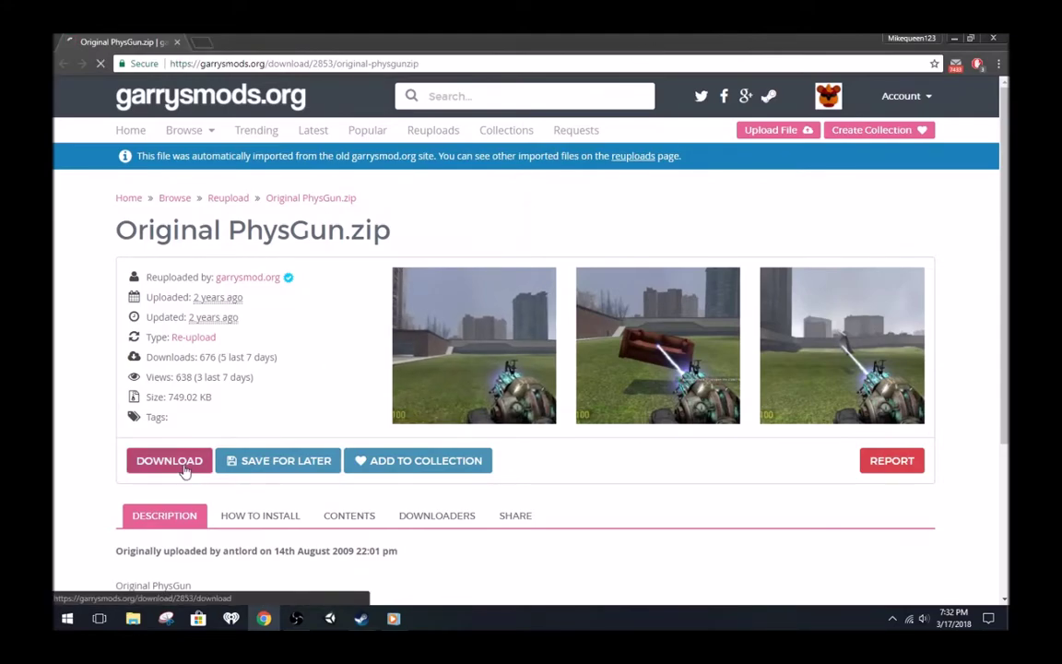
Step: Launch GIMP while the PhysGun zip download page loads
click(71, 617)
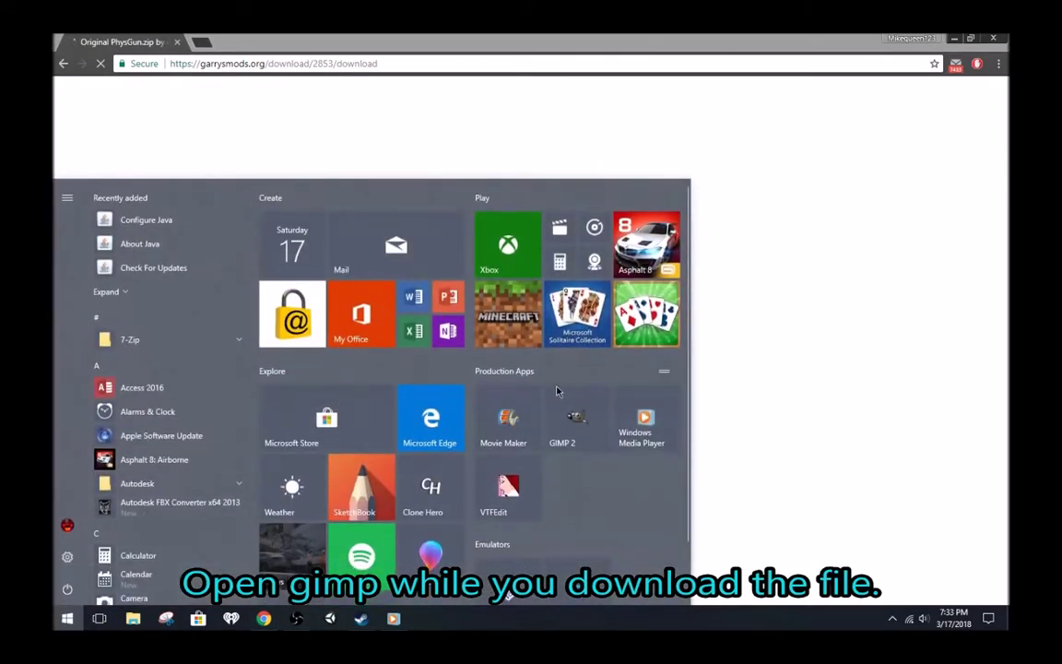
click(573, 418)
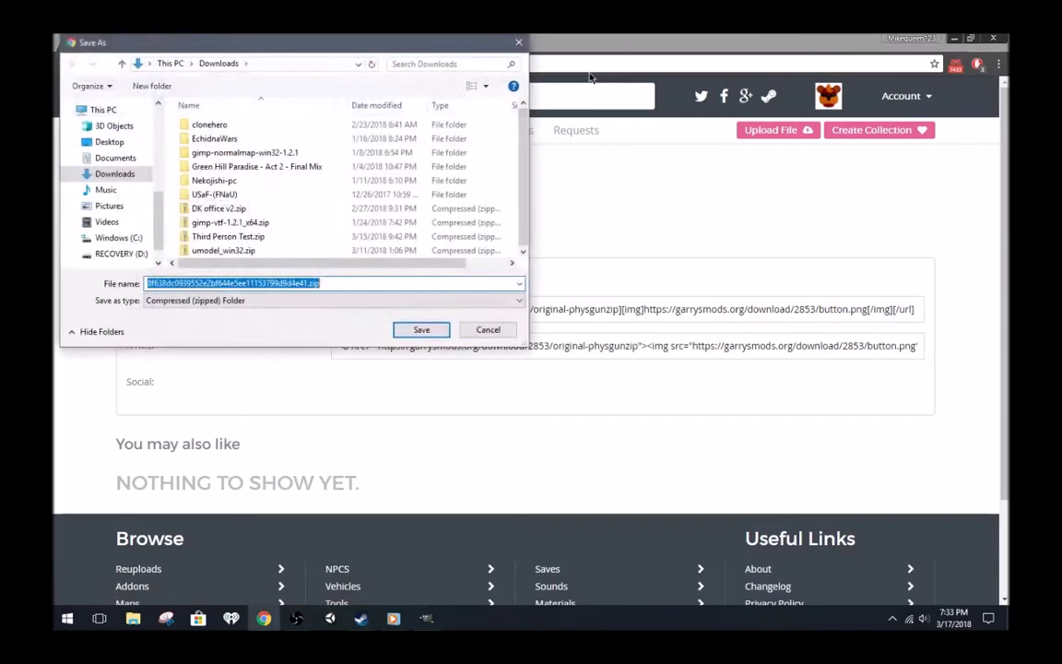
click(115, 158)
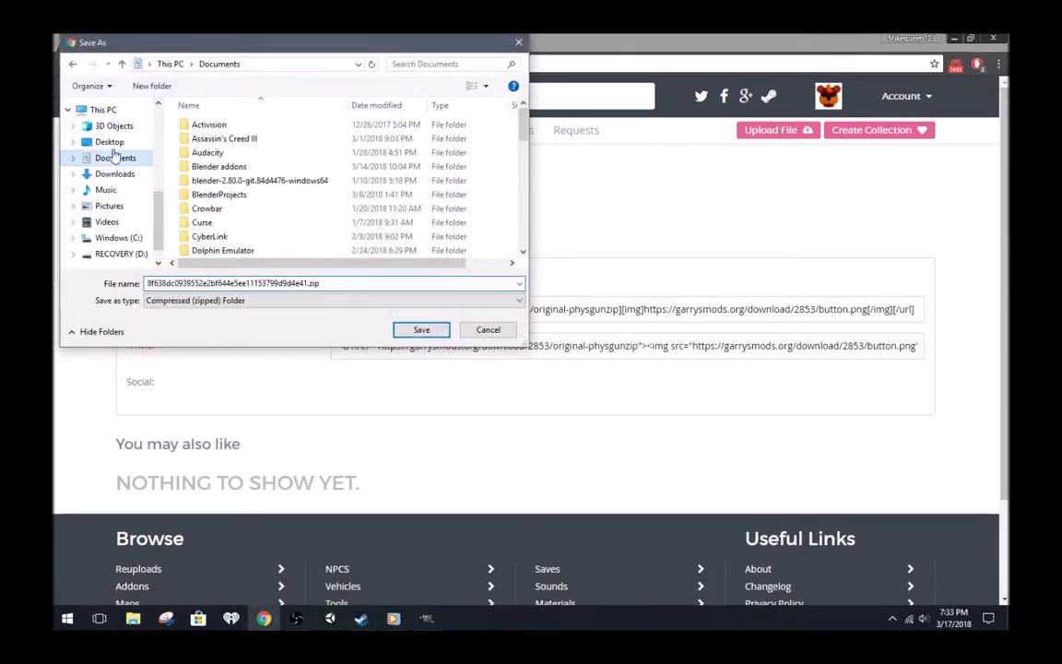
scroll(235, 203, down, 6)
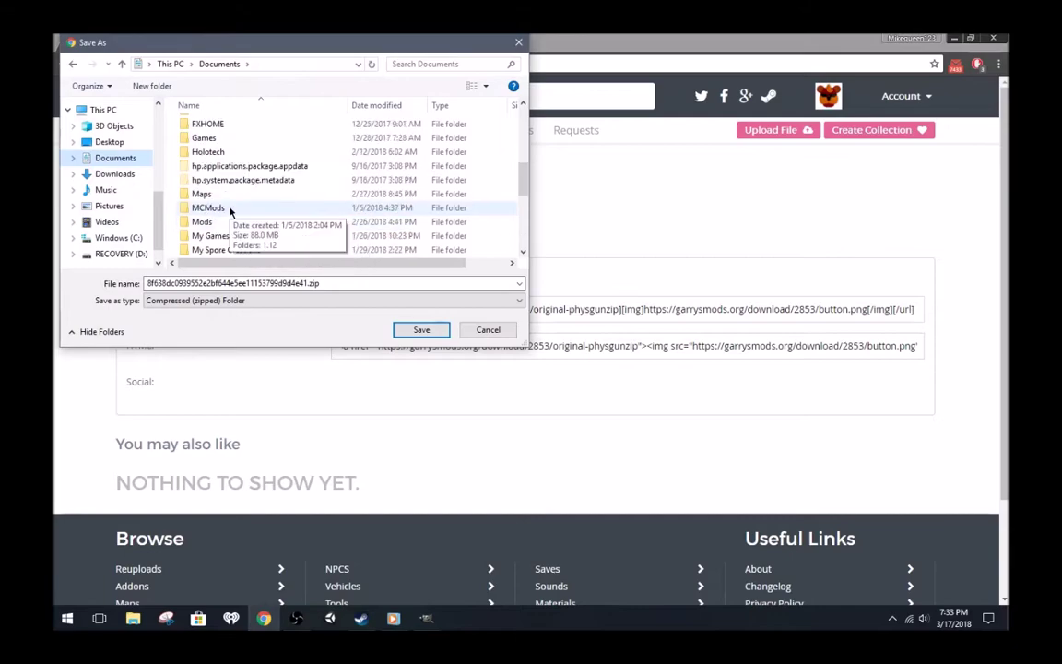
double_click(202, 222)
double_click(205, 125)
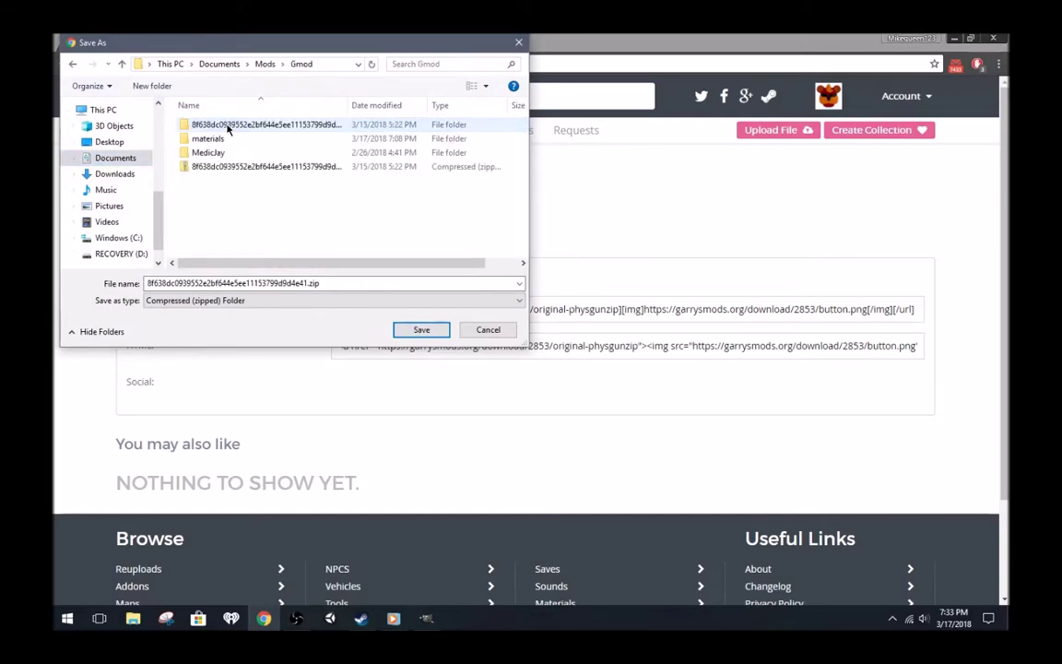
click(269, 166)
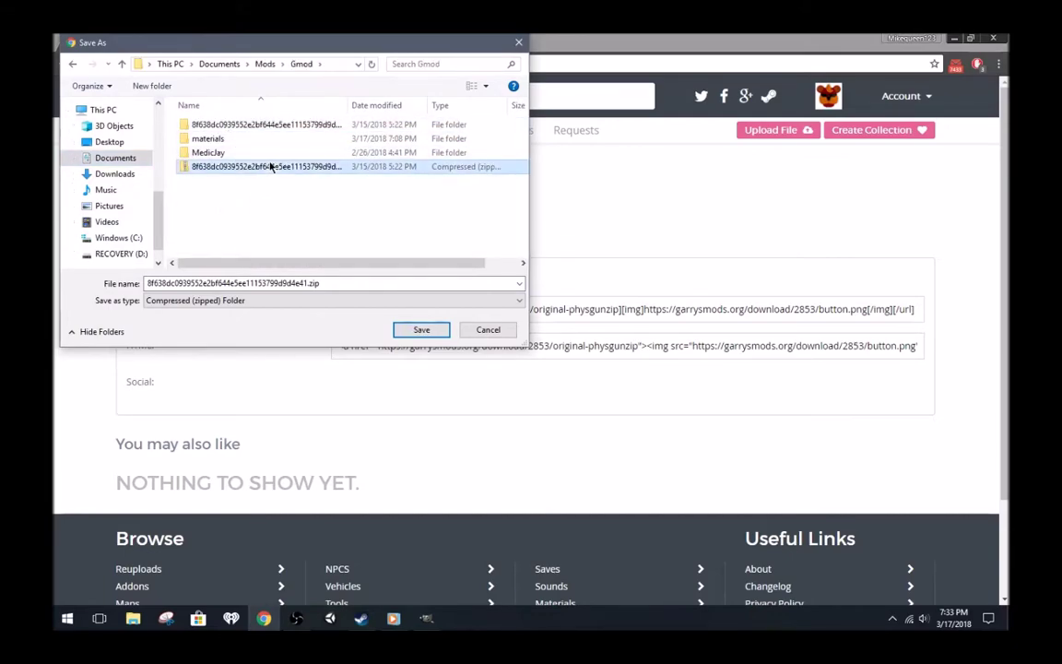
click(487, 330)
Step: Switch to File Explorer and open the Gmod folder inside Documents\Mods
click(263, 618)
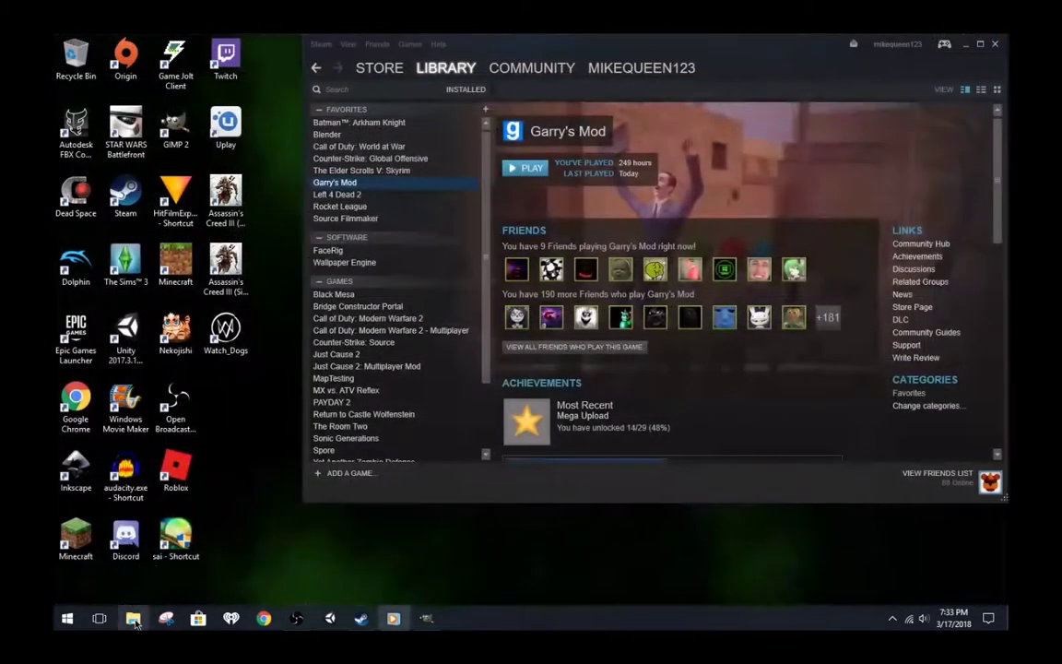
click(132, 618)
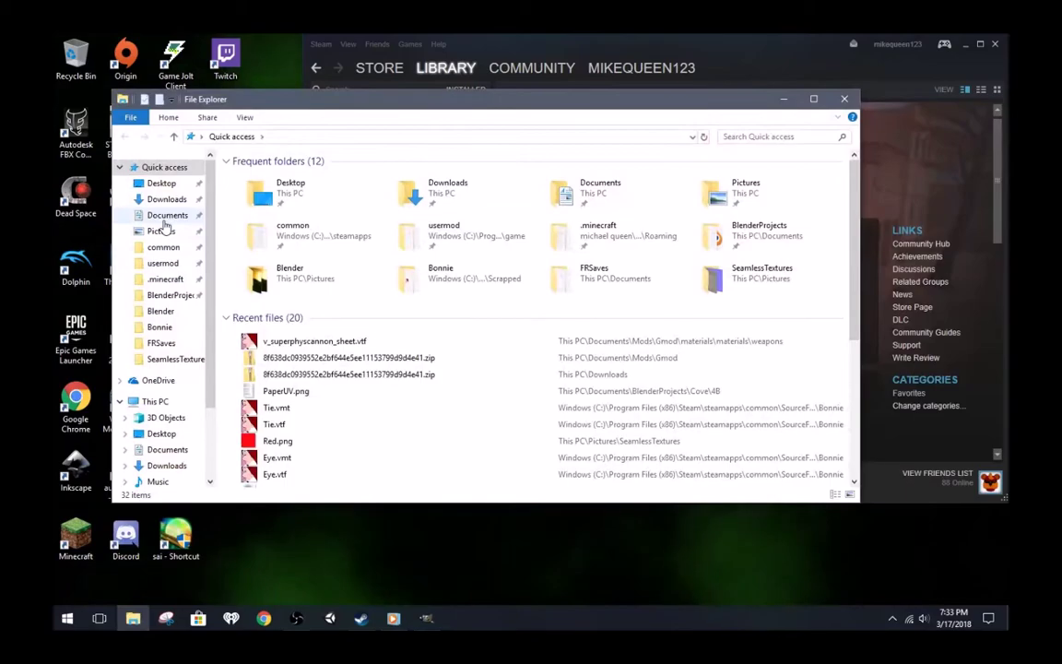
click(163, 221)
scroll(277, 387, down, 2)
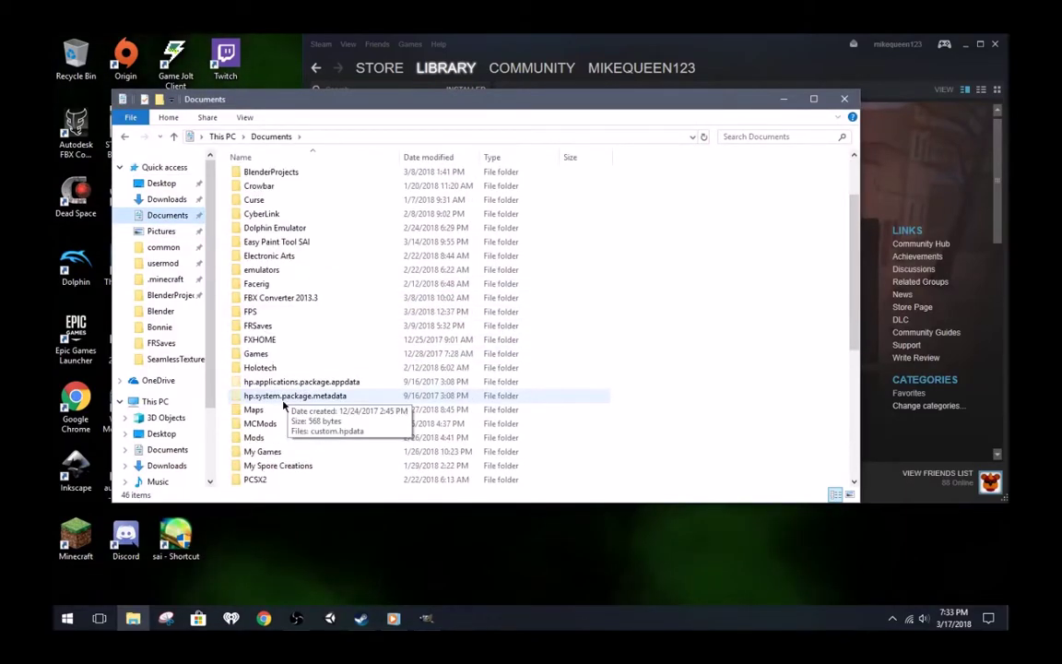
double_click(267, 437)
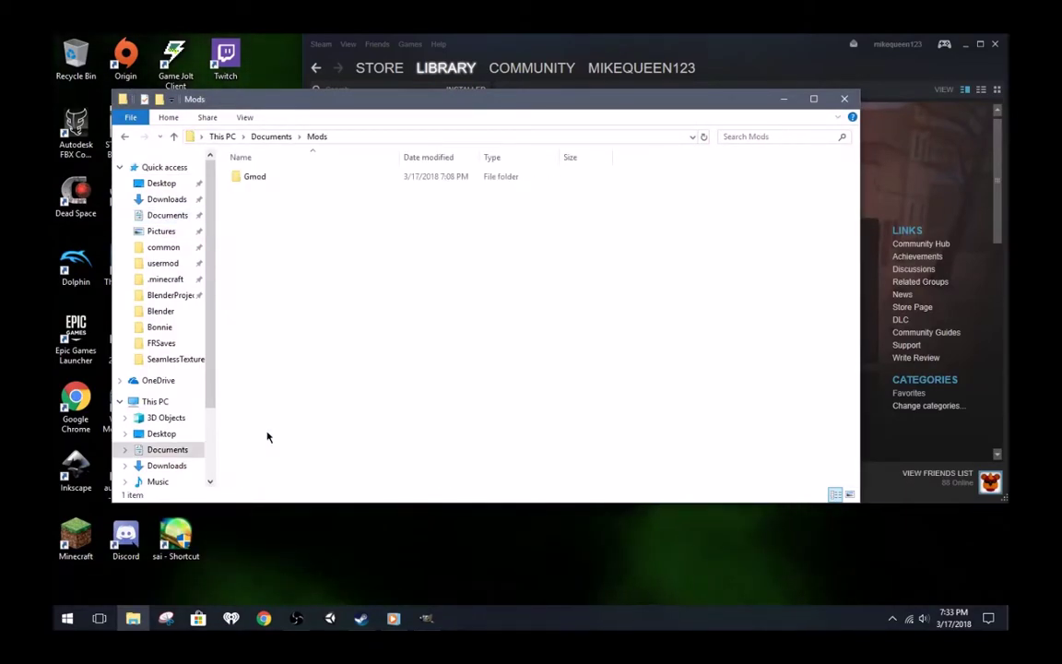
double_click(278, 174)
Step: Extract the zip archive into a folder named Tutorial inside Gmod and close the extra window showing the extracted files
click(277, 219)
right_click(278, 220)
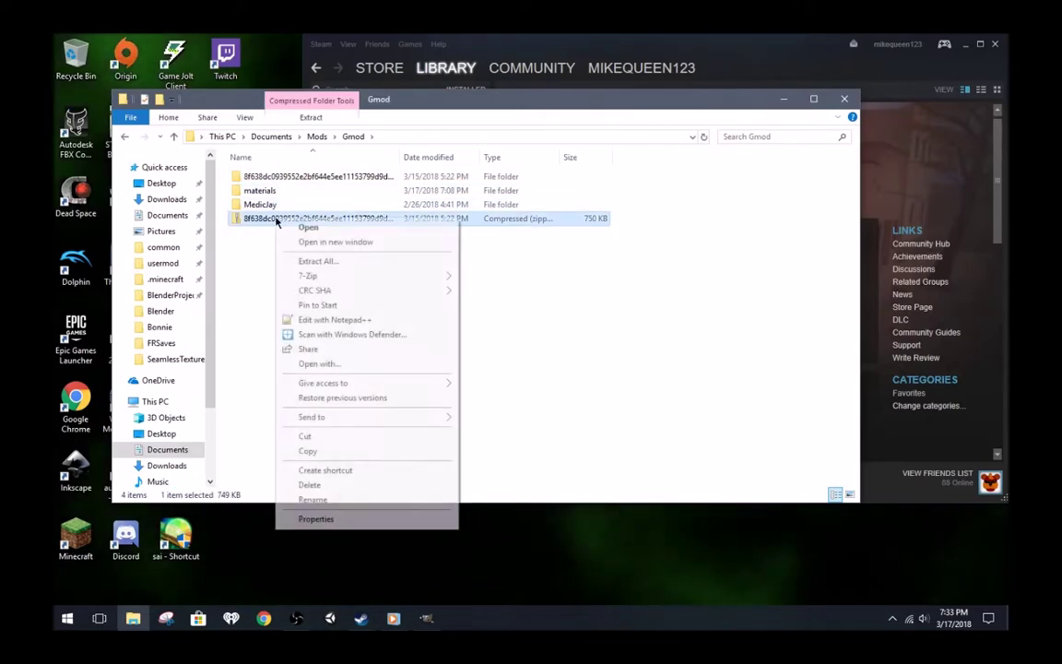
click(314, 260)
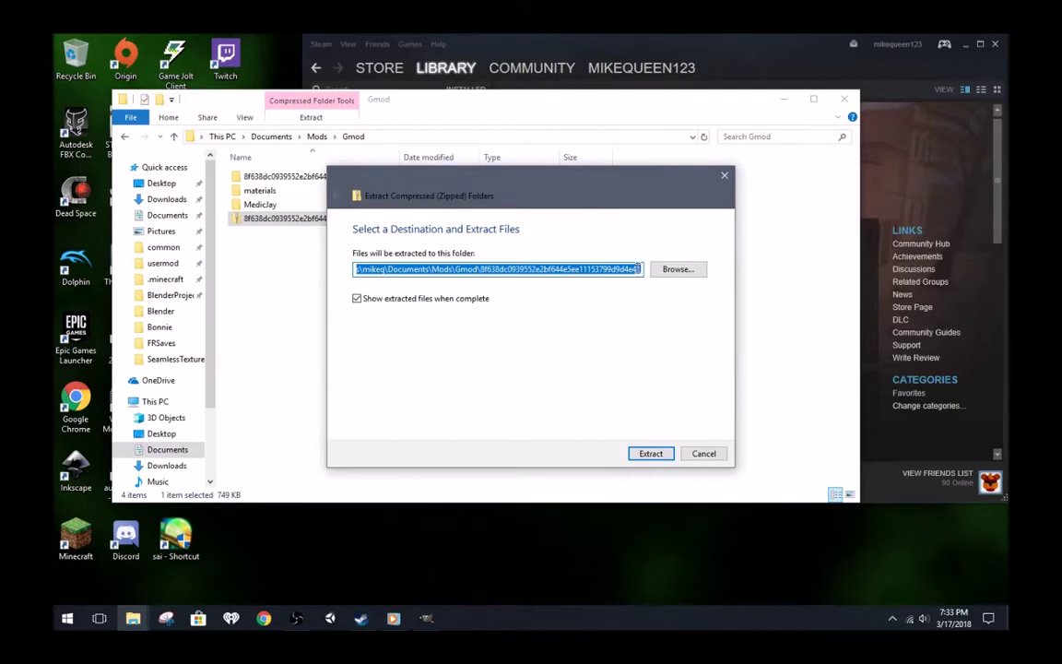
click(480, 268)
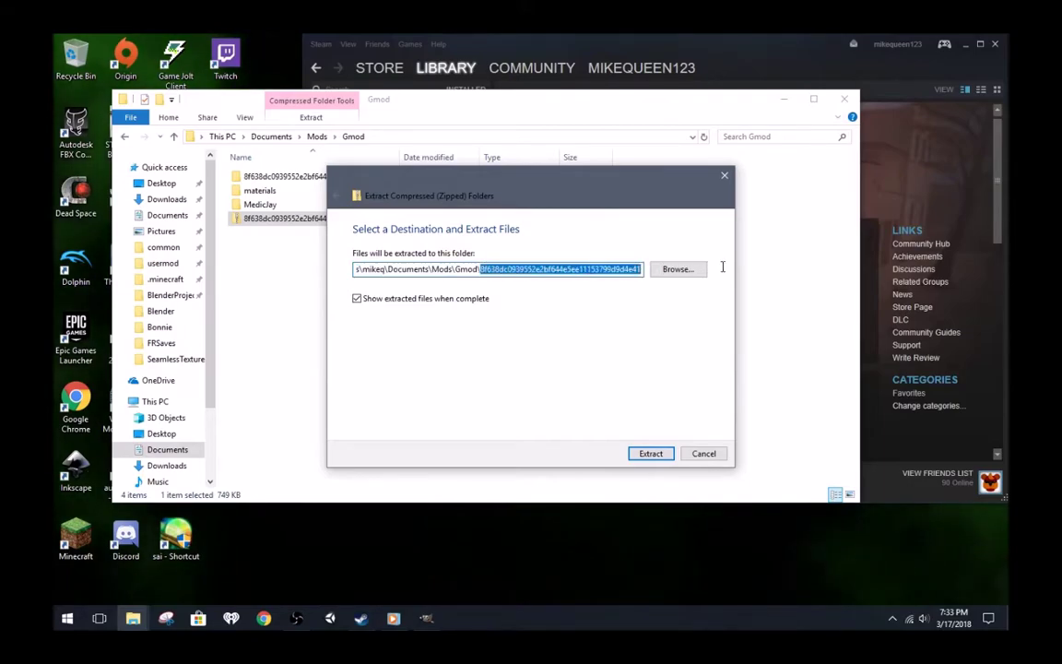
key(BackSpace)
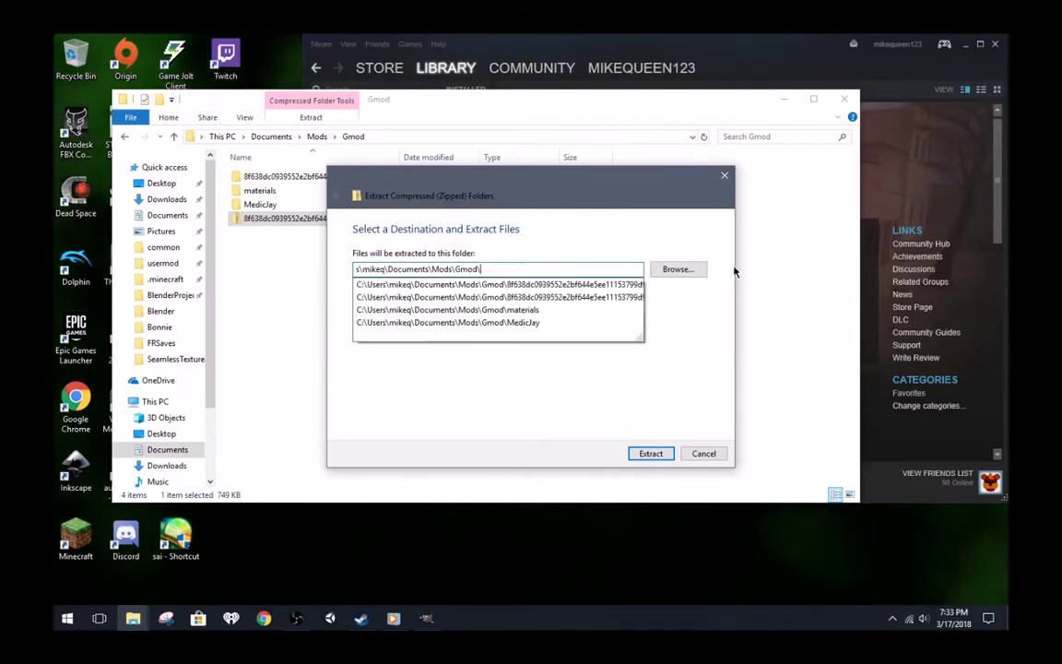
text(Tutorial)
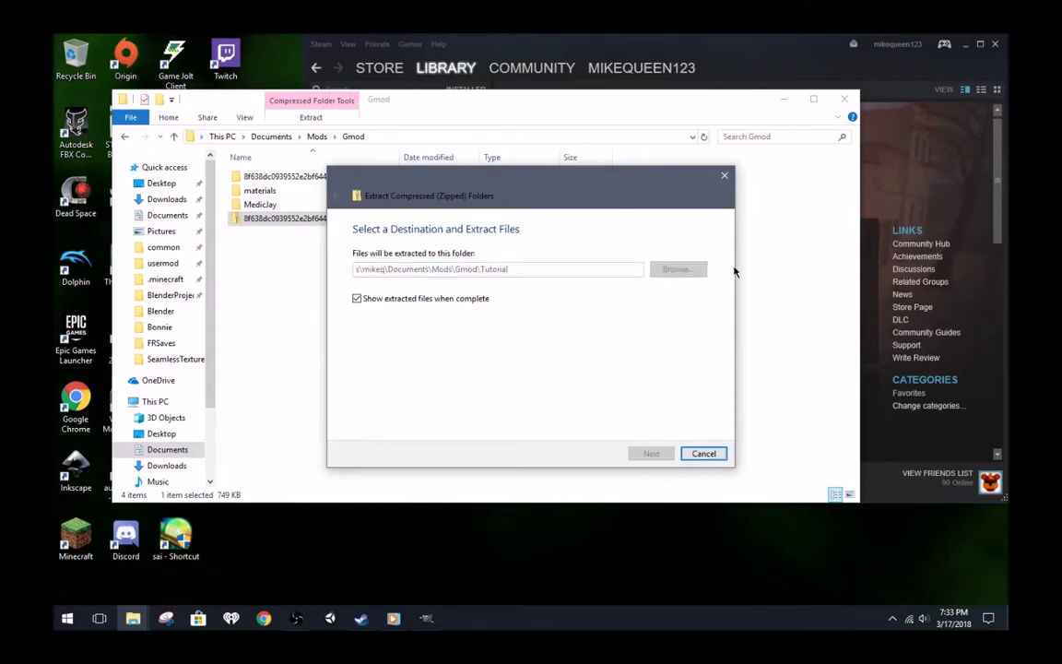
click(488, 104)
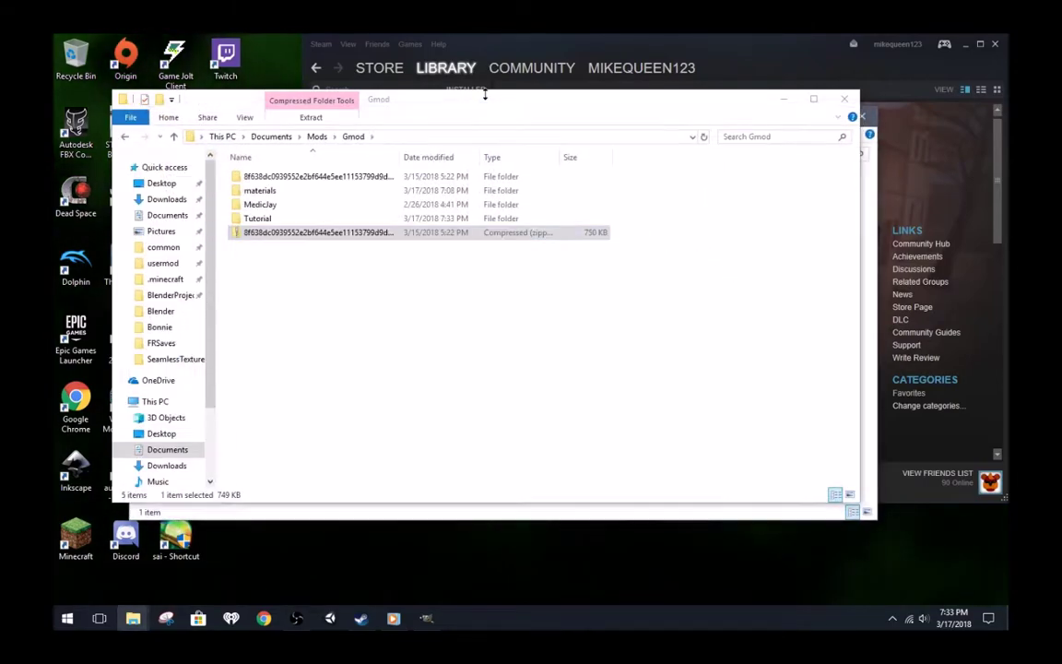
click(868, 119)
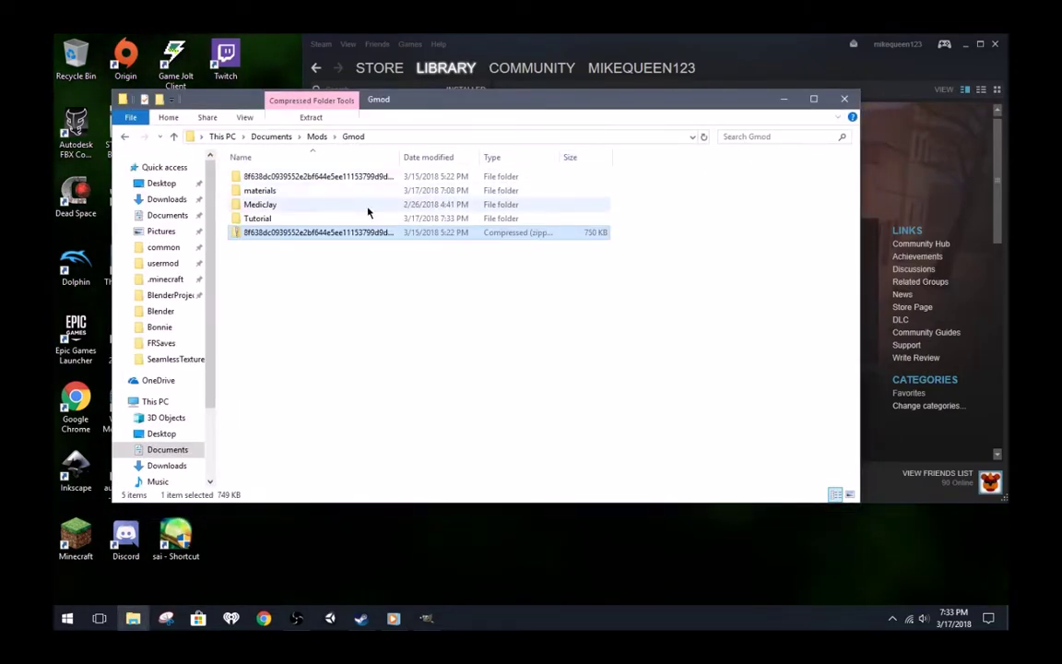
Step: Create a folder named v_physcannon in Tutorial\materials\materials\weapons
double_click(273, 218)
double_click(280, 178)
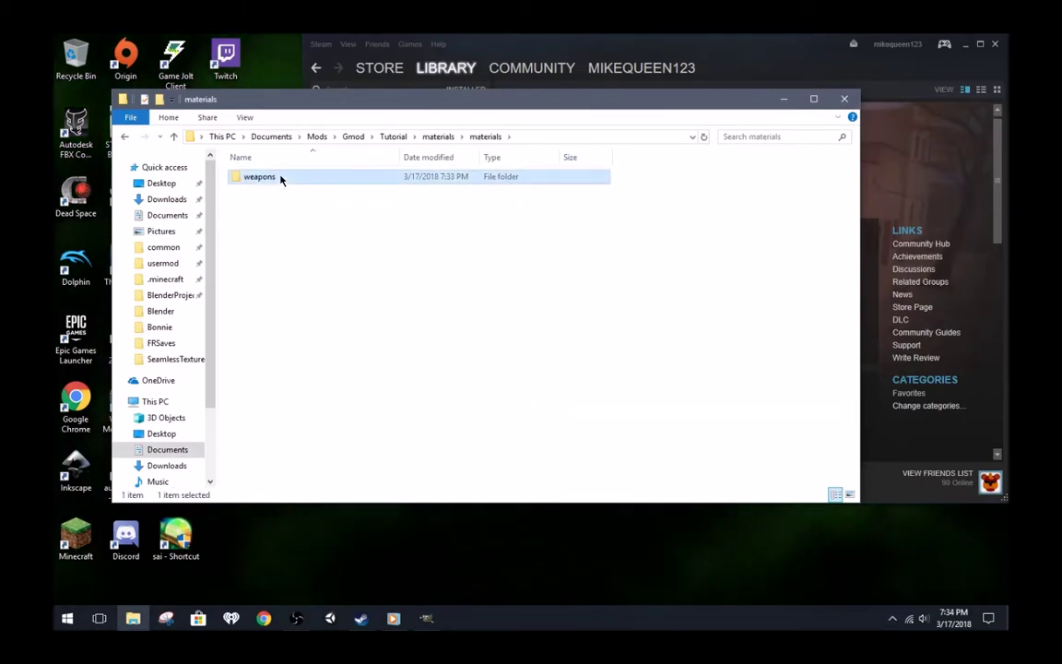
double_click(281, 178)
right_click(343, 237)
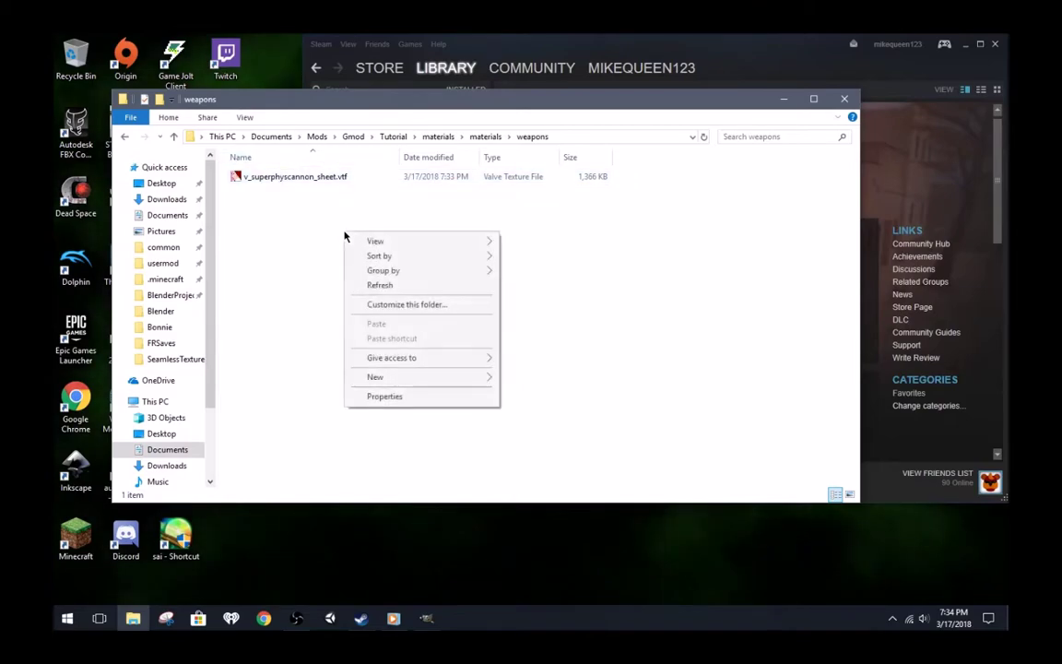
mouse_move(480, 384)
click(522, 377)
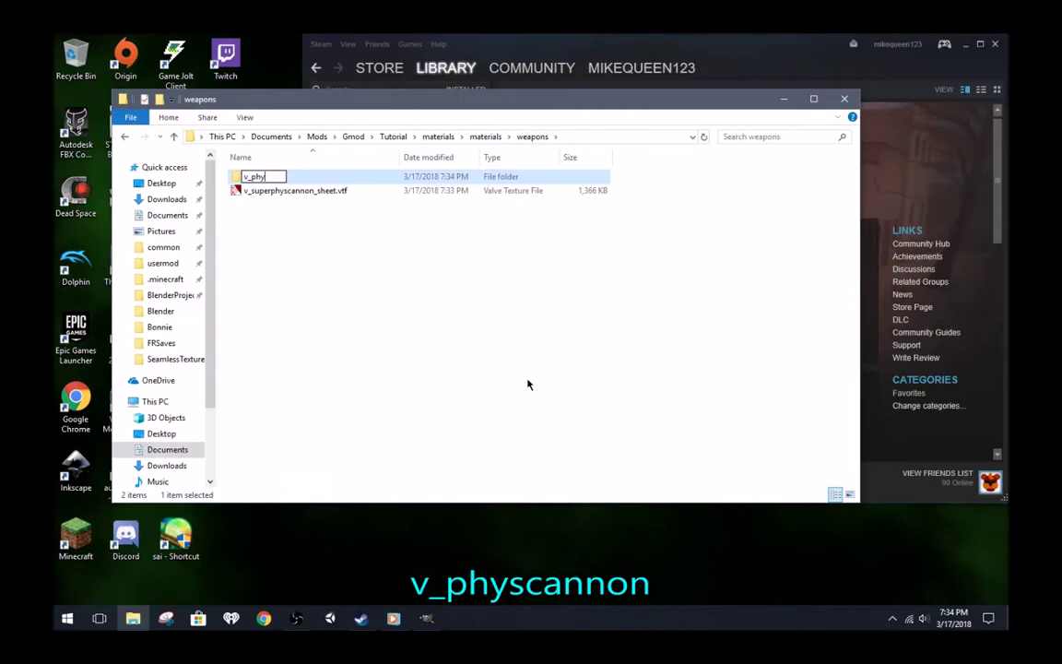
key(Return)
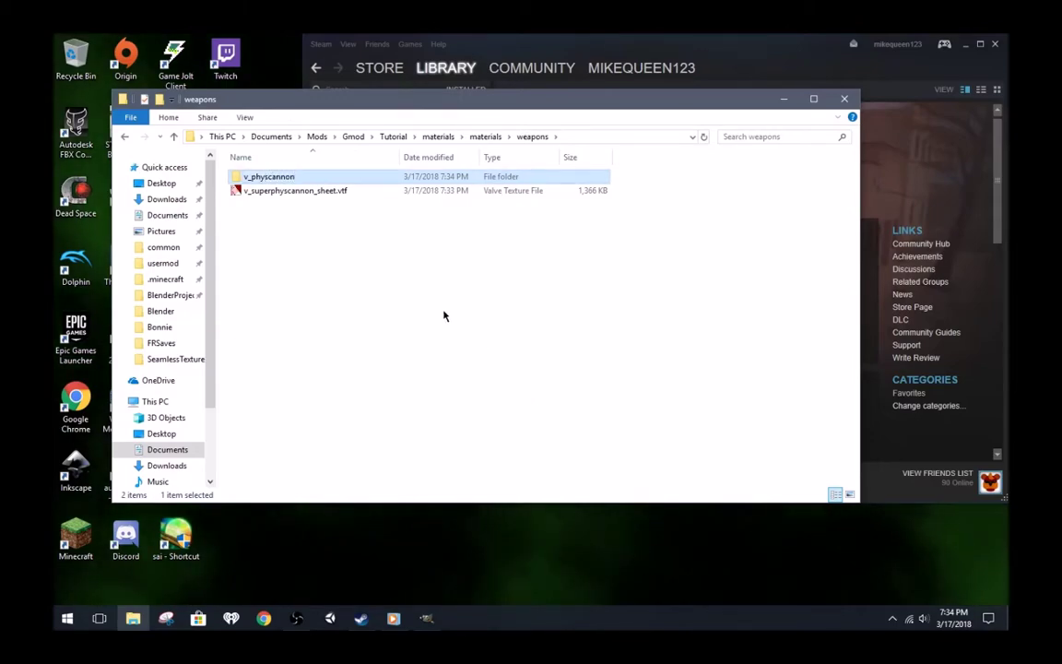
Step: Move v_superphyscannon_sheet.vtf into the v_physcannon folder and select it there
drag(318, 191, 307, 184)
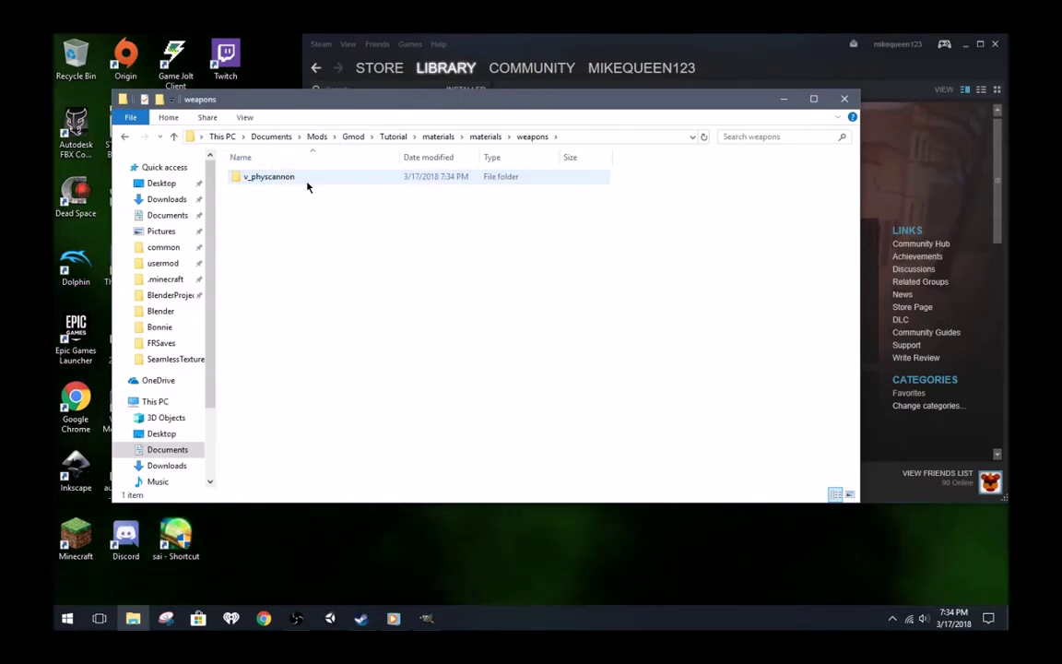
double_click(308, 183)
click(308, 183)
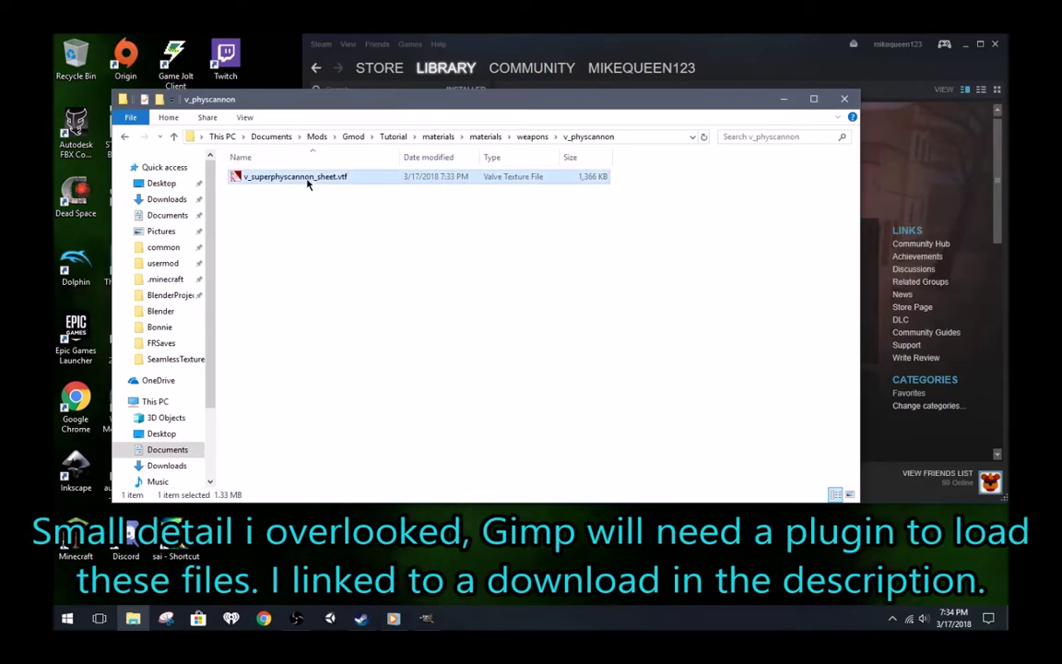
Step: Open v_superphyscannon_sheet.vtf in GIMP and disable its layer mask
drag(273, 178, 449, 431)
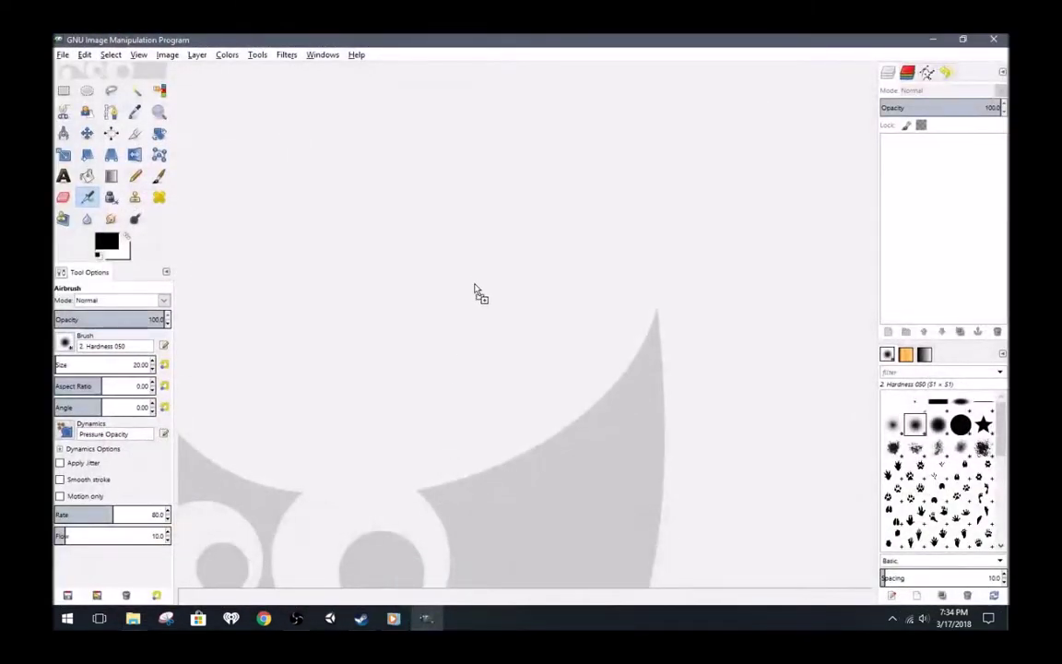
drag(474, 289, 476, 289)
right_click(965, 149)
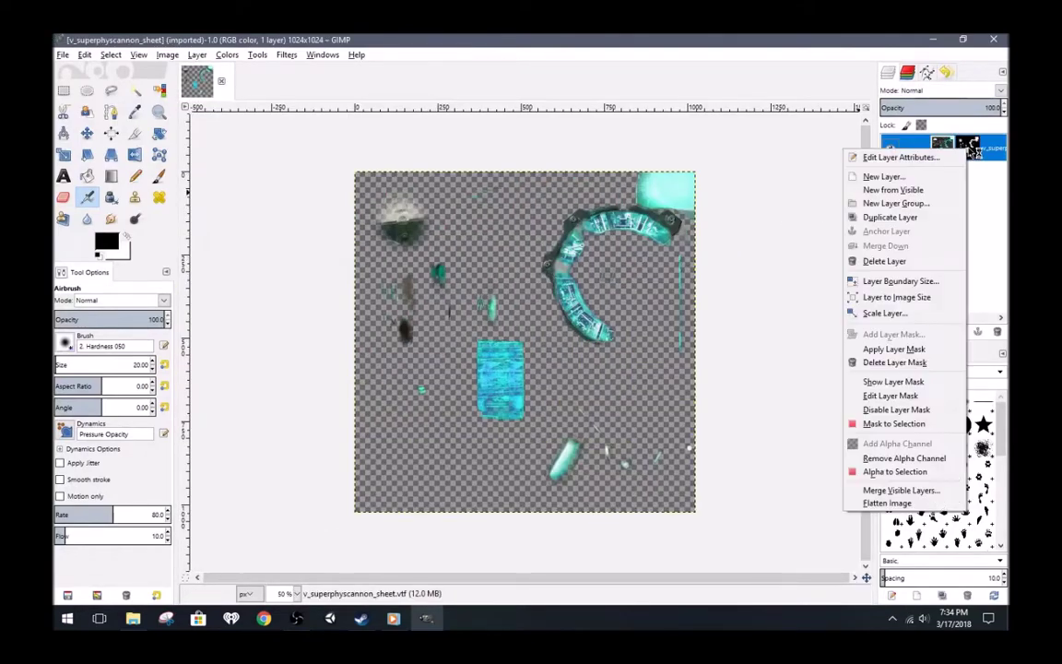
click(912, 411)
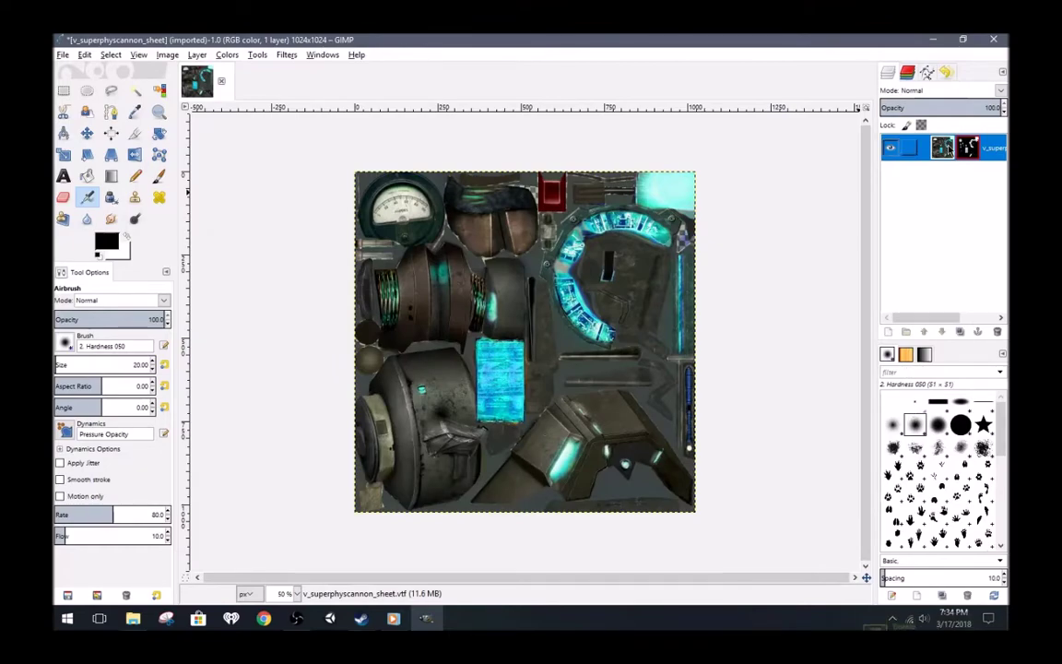
Step: Shift the texture's hue with Hue-Saturation to turn the blue glowing parts orange
click(62, 54)
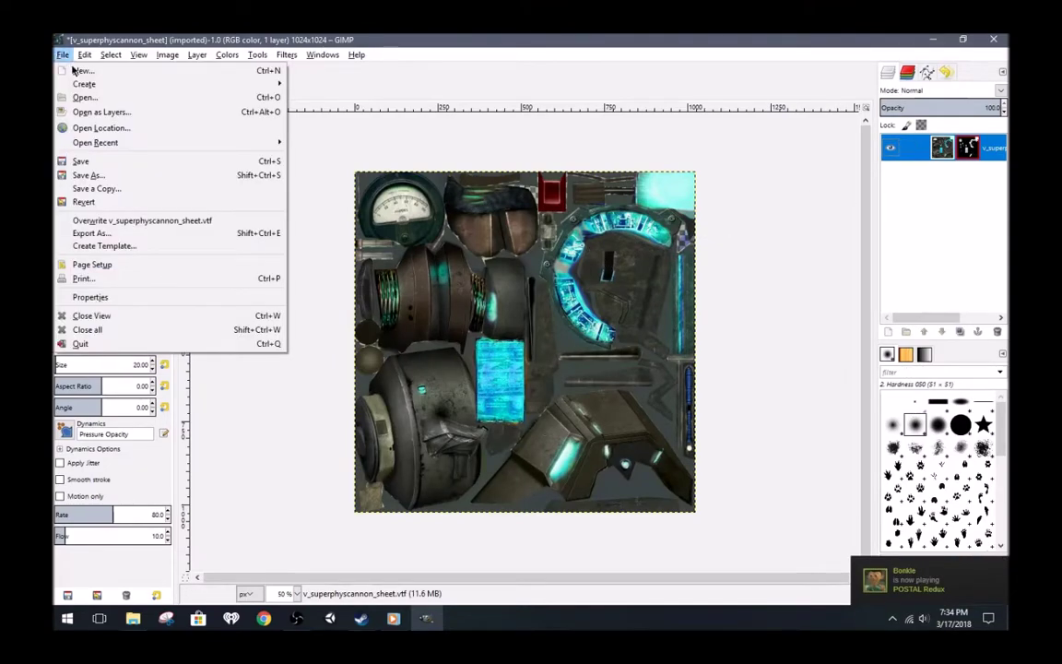
click(109, 112)
click(608, 413)
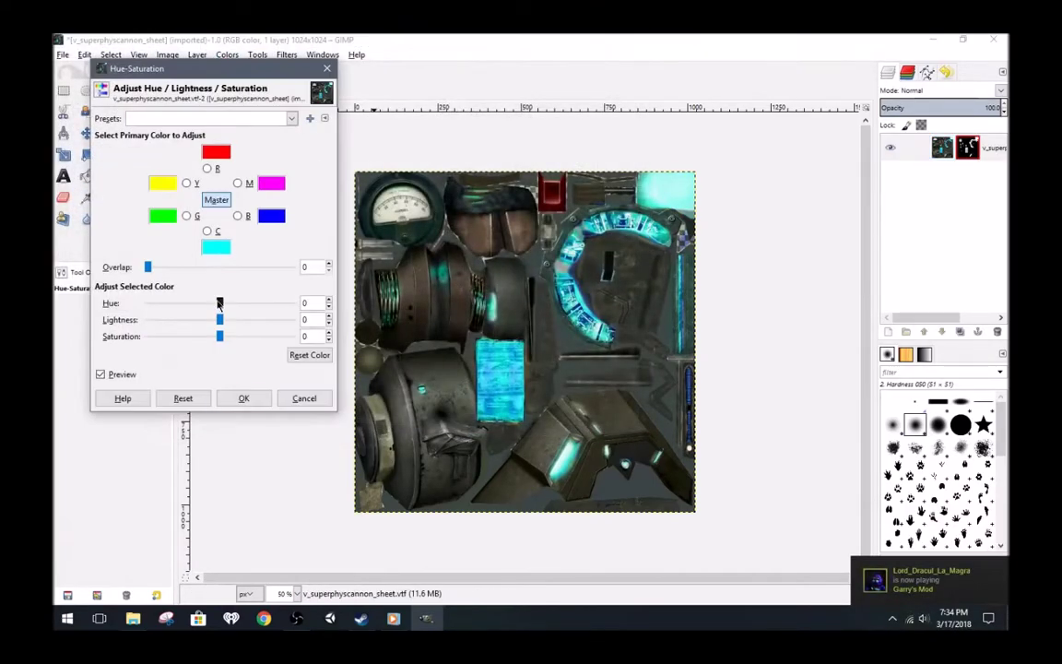
drag(219, 303, 154, 303)
drag(219, 337, 209, 337)
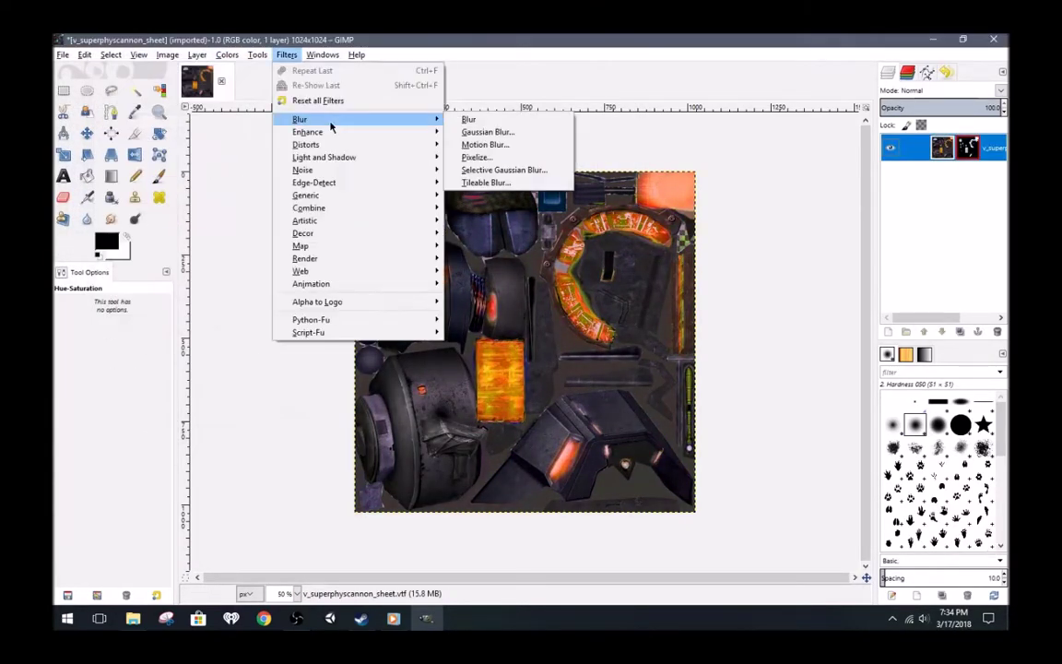
Step: Posterize the orange texture and shift its hue to green with Hue-Saturation
click(486, 253)
drag(536, 412, 580, 412)
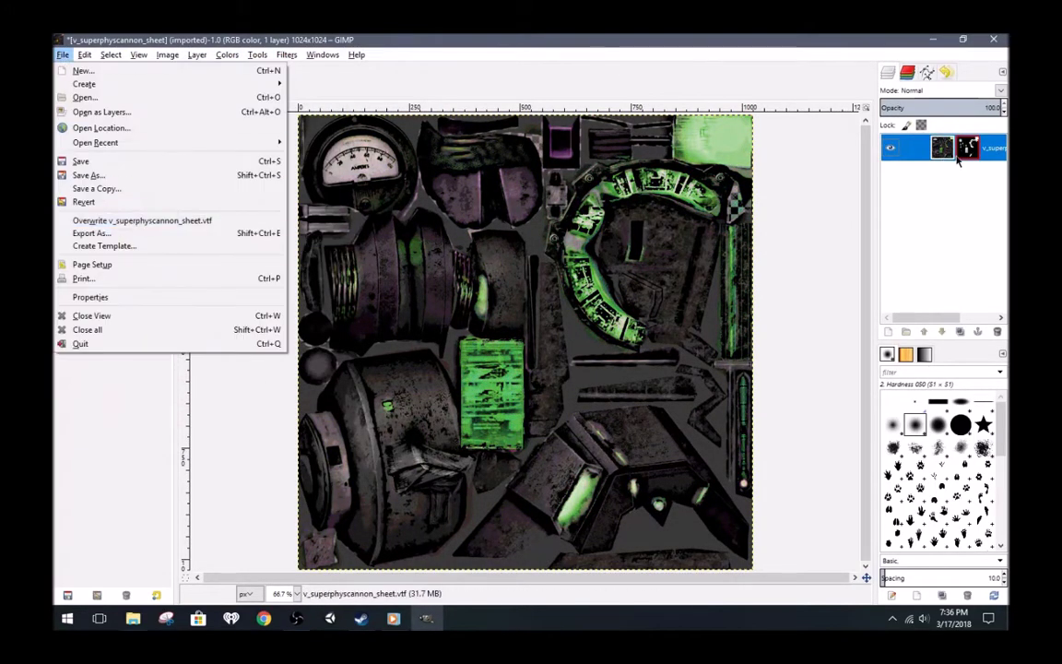
Step: Re-enable the layer mask and overwrite v_superphyscannon_sheet.vtf with the green texture
click(967, 154)
right_click(968, 154)
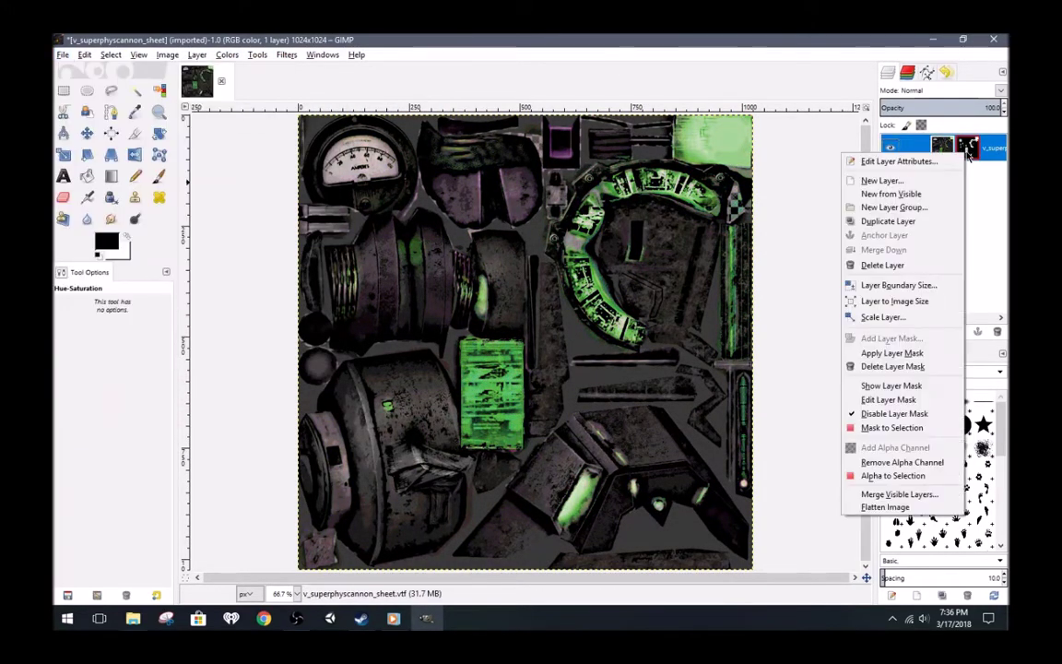
click(922, 414)
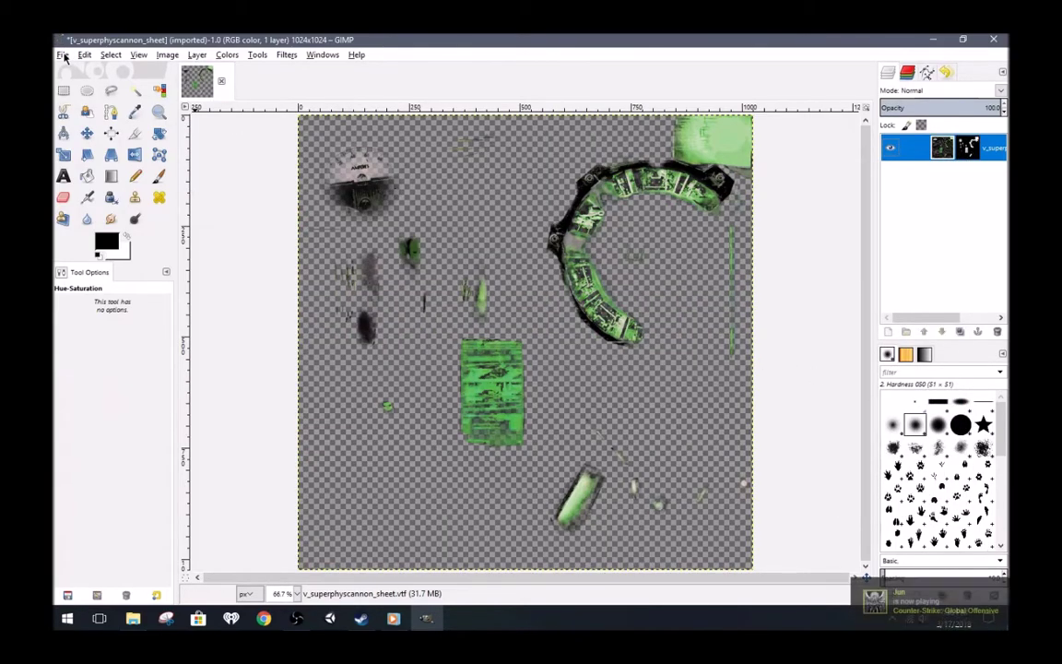
click(63, 54)
click(120, 221)
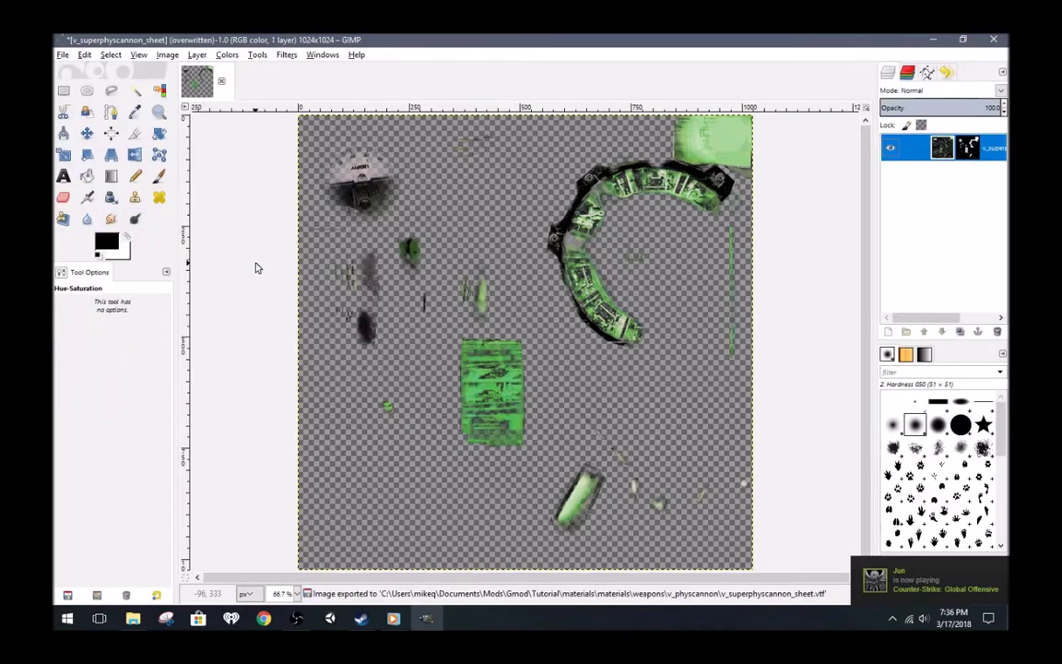
Step: Copy the inner materials folder from Documents\Mods\Gmod\Tutorial\materials
click(133, 618)
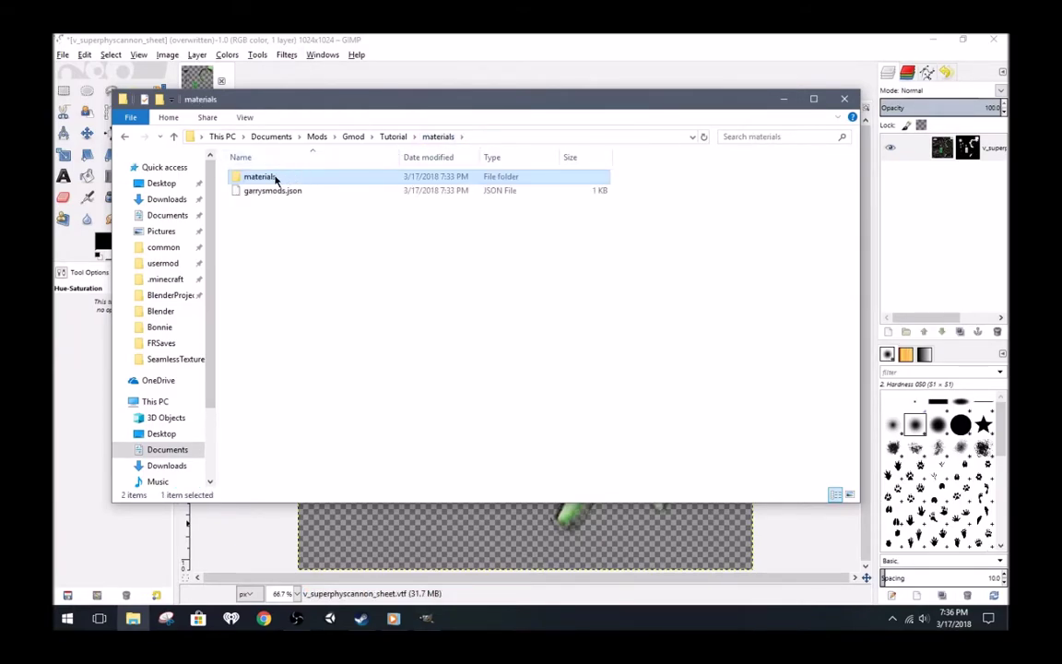
right_click(275, 175)
click(320, 375)
Step: Go to This PC in File Explorer, and launch Garry's Mod from the Steam library
click(155, 402)
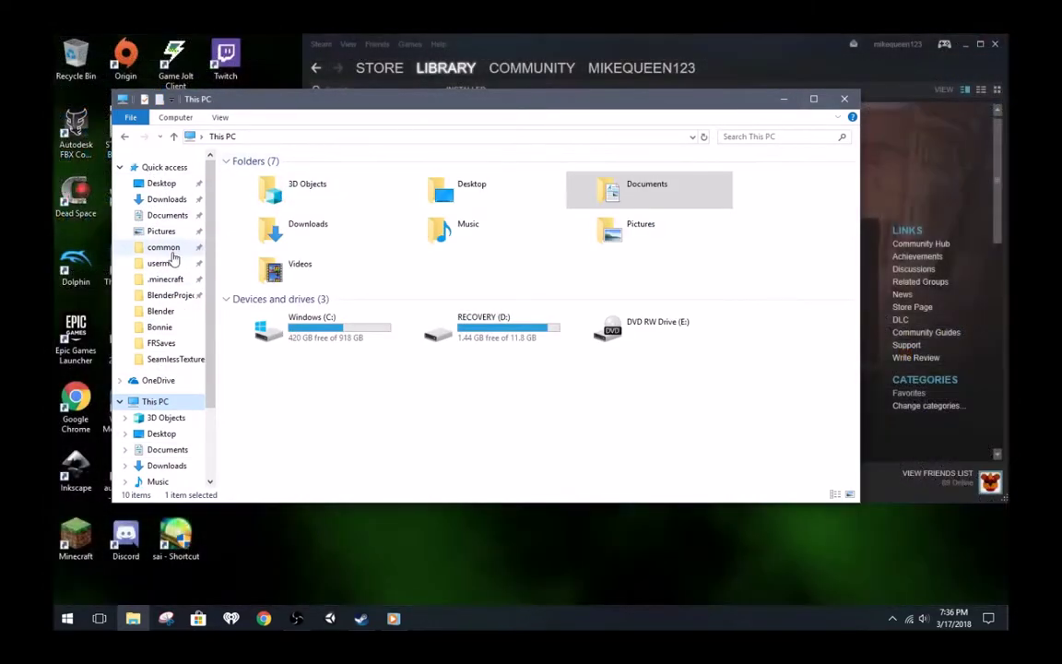
click(635, 50)
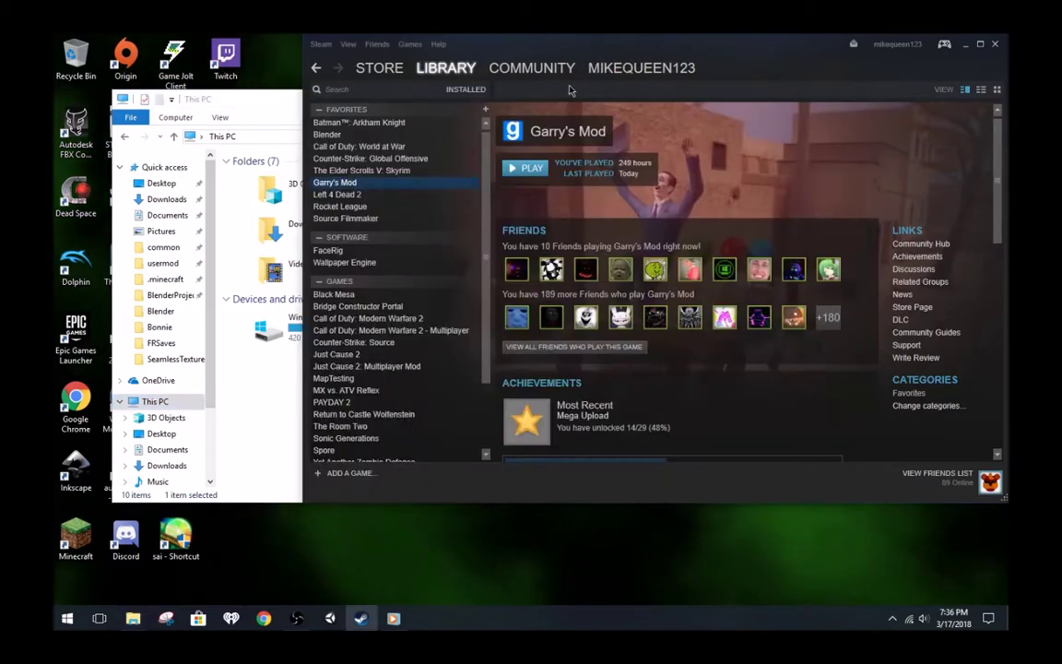
click(523, 172)
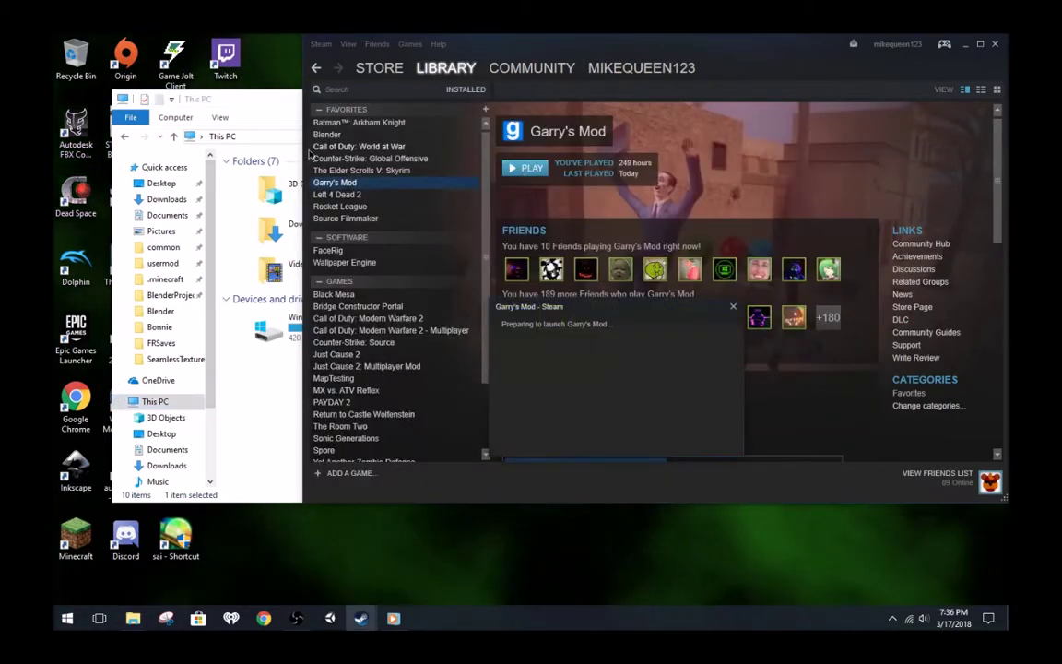
Step: In File Explorer, open the Steam folder inside C:\Program Files (x86)
click(277, 101)
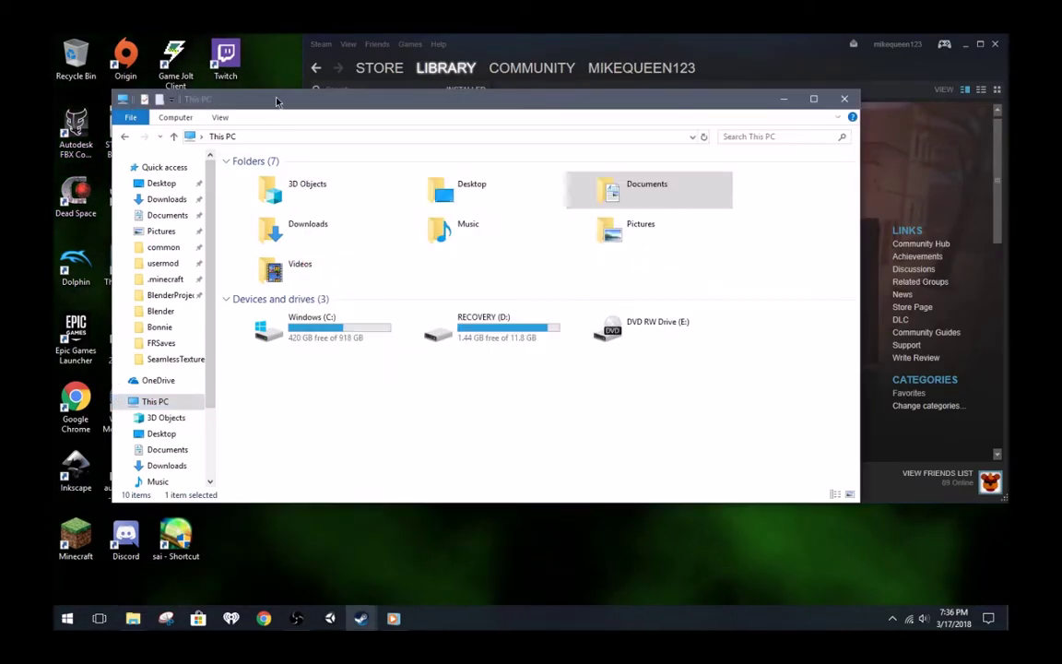
double_click(335, 345)
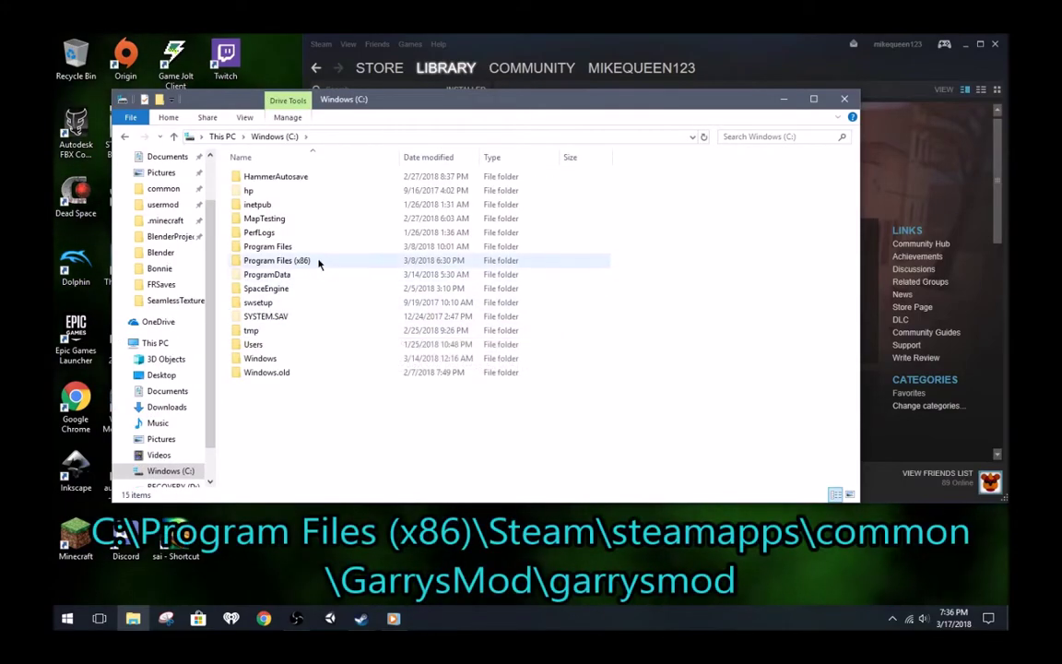
double_click(318, 262)
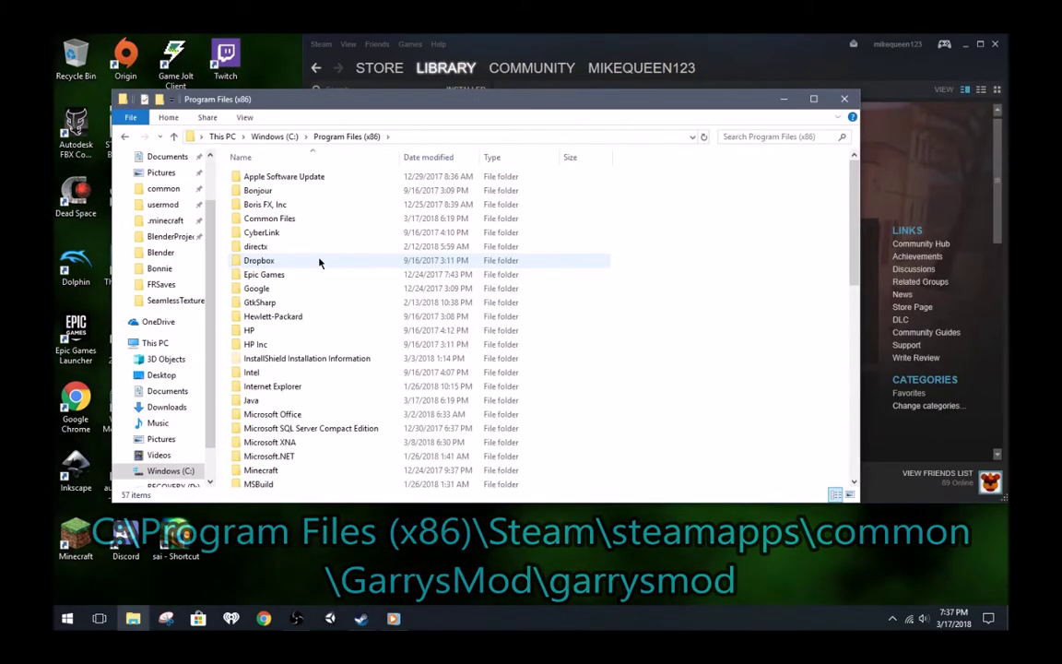
scroll(326, 260, down, 2)
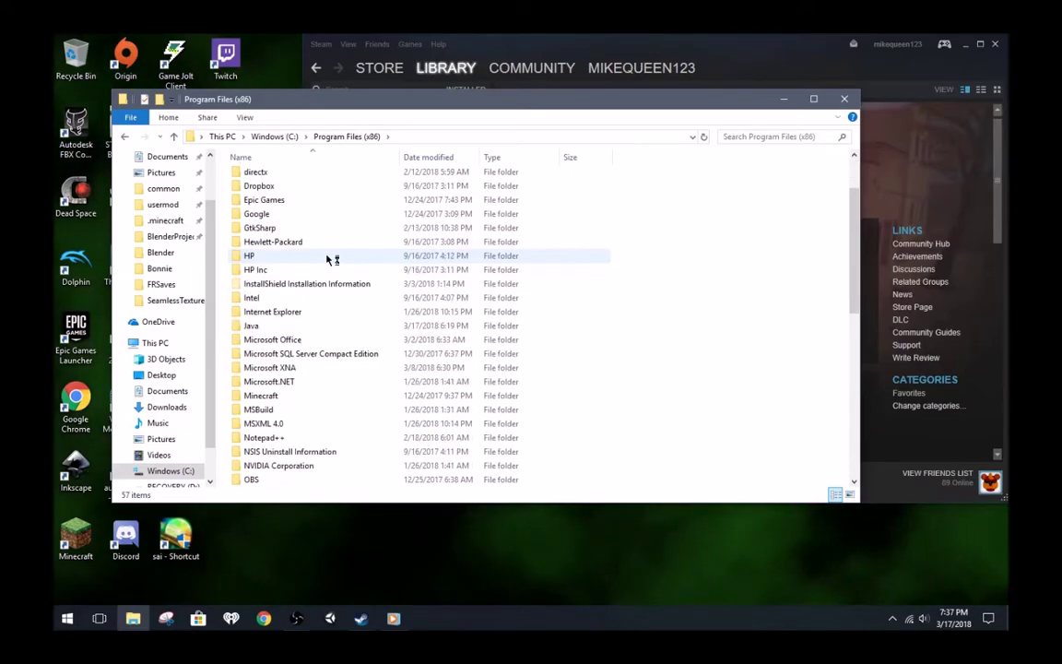
scroll(327, 260, up, 1)
scroll(326, 260, down, 1)
scroll(327, 260, down, 8)
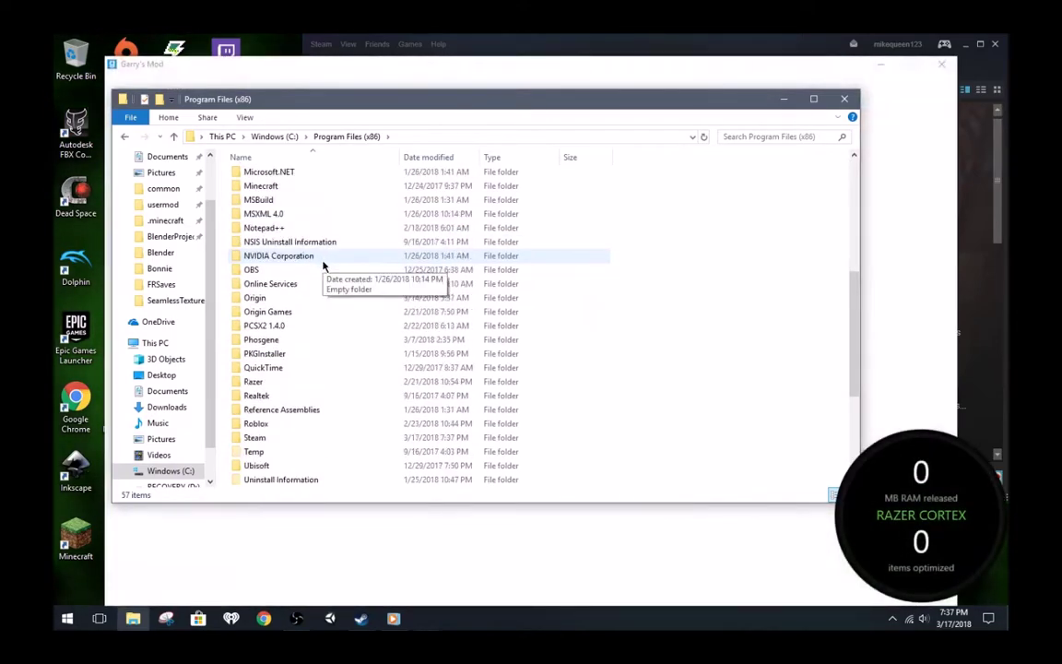
double_click(297, 311)
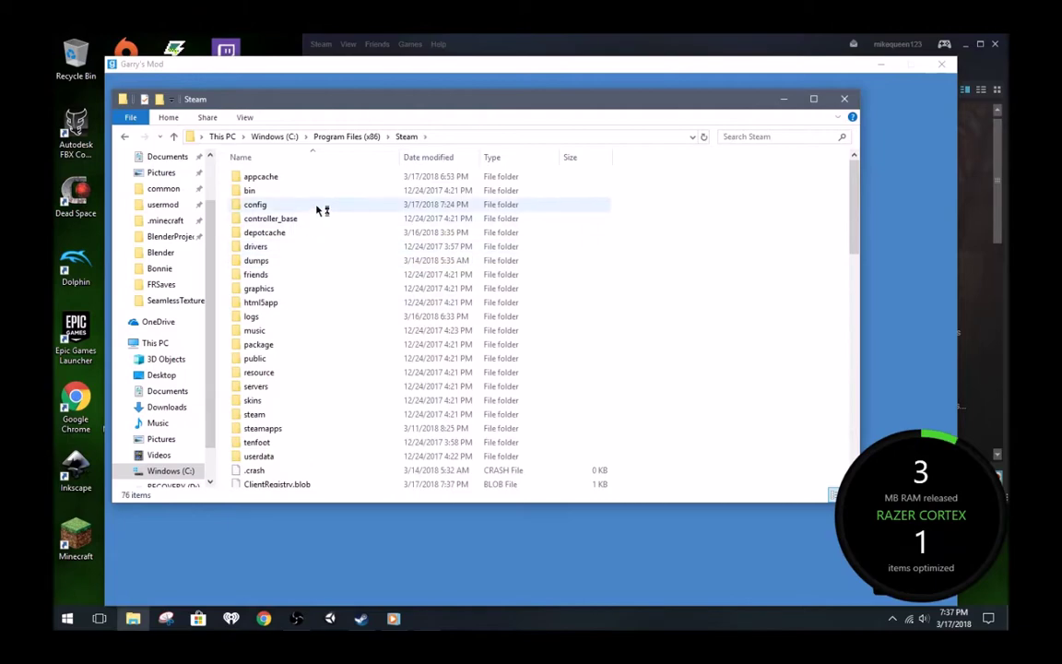
Step: Go to the steamapps\common\GarrysMod\garrysmod folder and display its full path
double_click(267, 427)
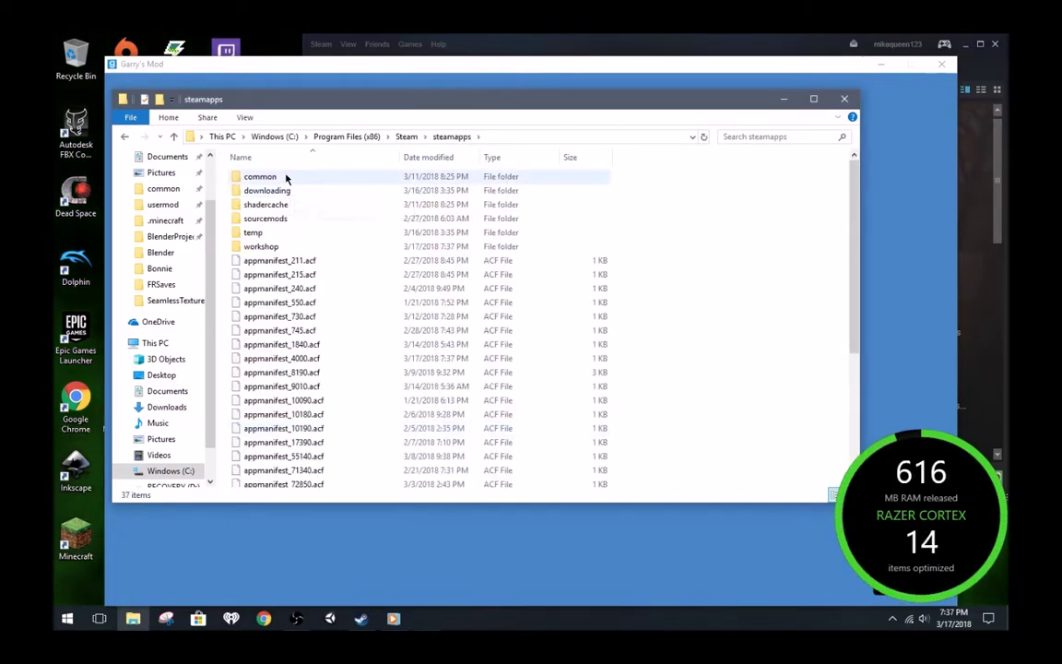
double_click(258, 176)
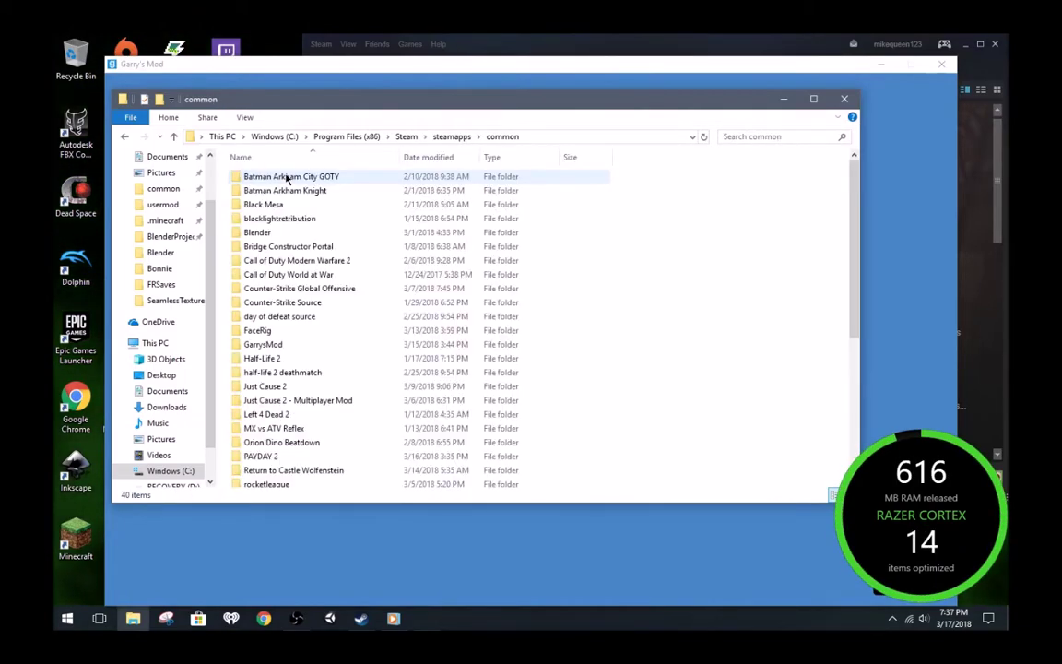
double_click(276, 343)
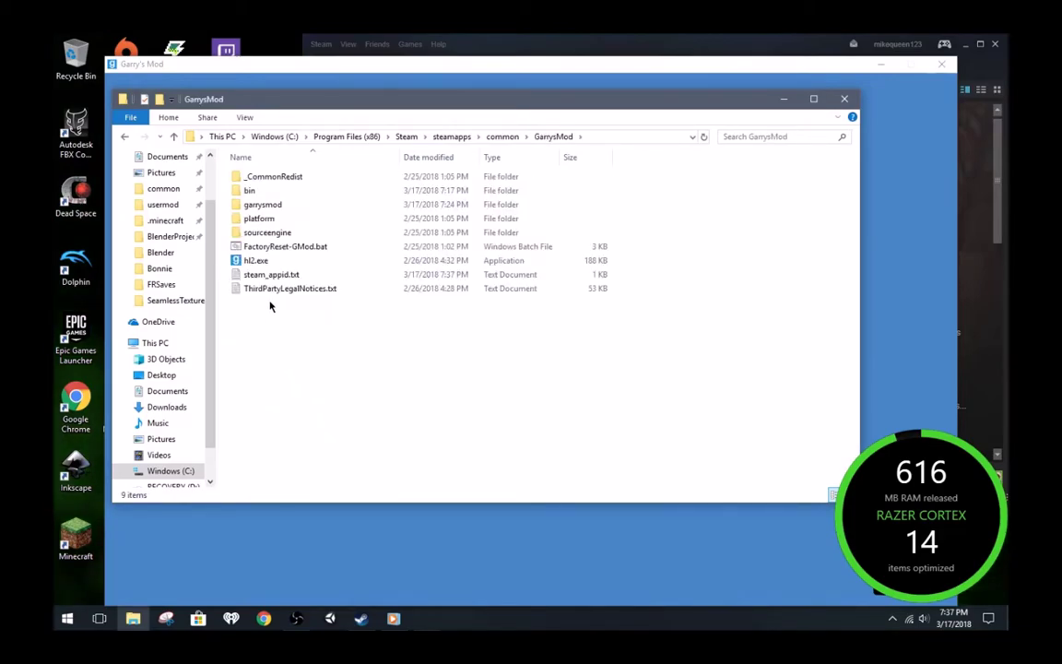
double_click(266, 204)
click(673, 136)
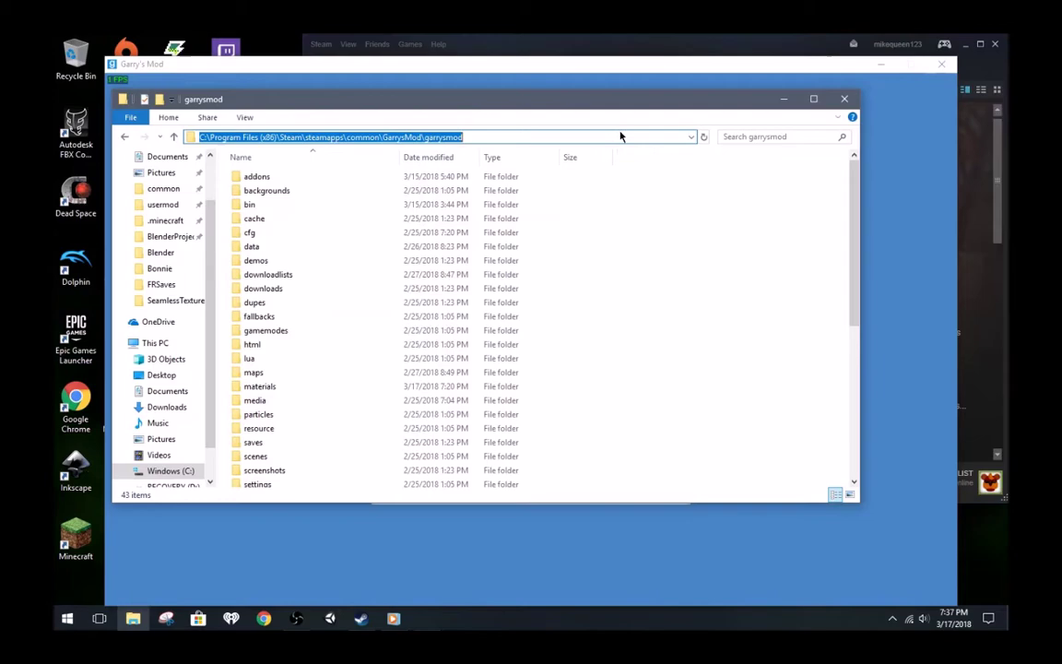
Step: Paste the copied materials folder into the game's garrysmod folder
click(674, 203)
right_click(689, 221)
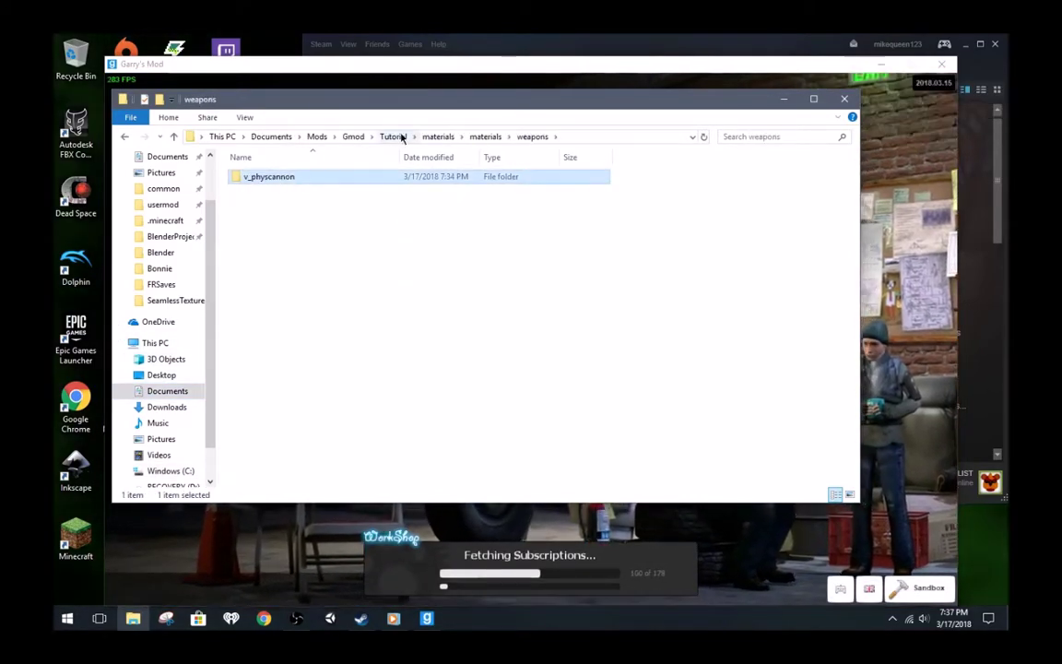
click(437, 137)
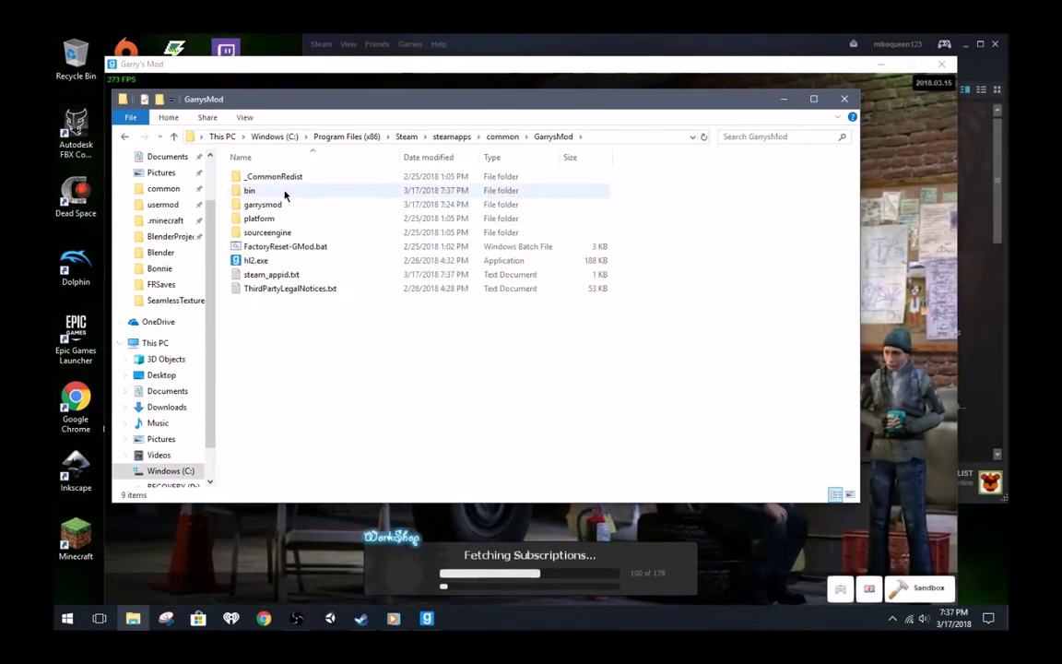
double_click(277, 204)
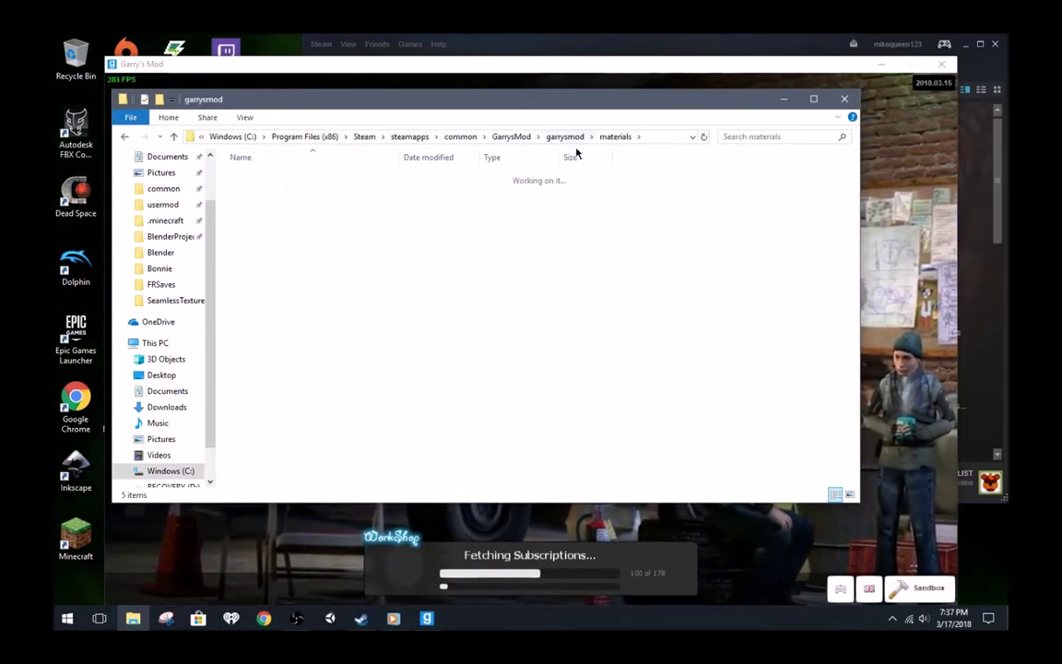
right_click(765, 283)
click(759, 378)
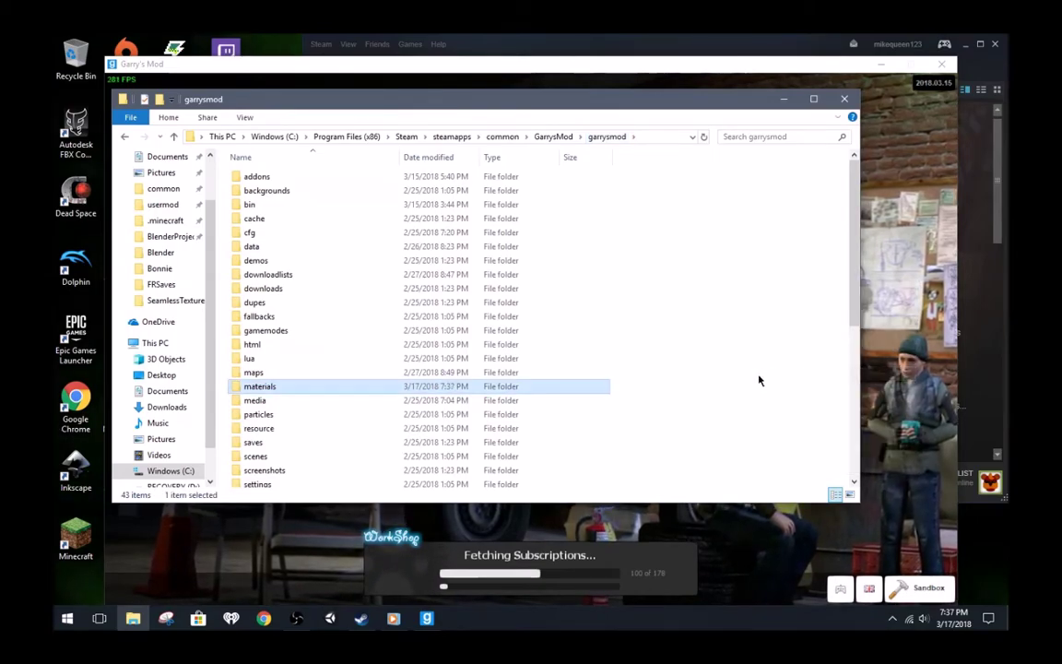
Step: Move the weapons folder into the models folder inside garrysmod\materials
double_click(254, 387)
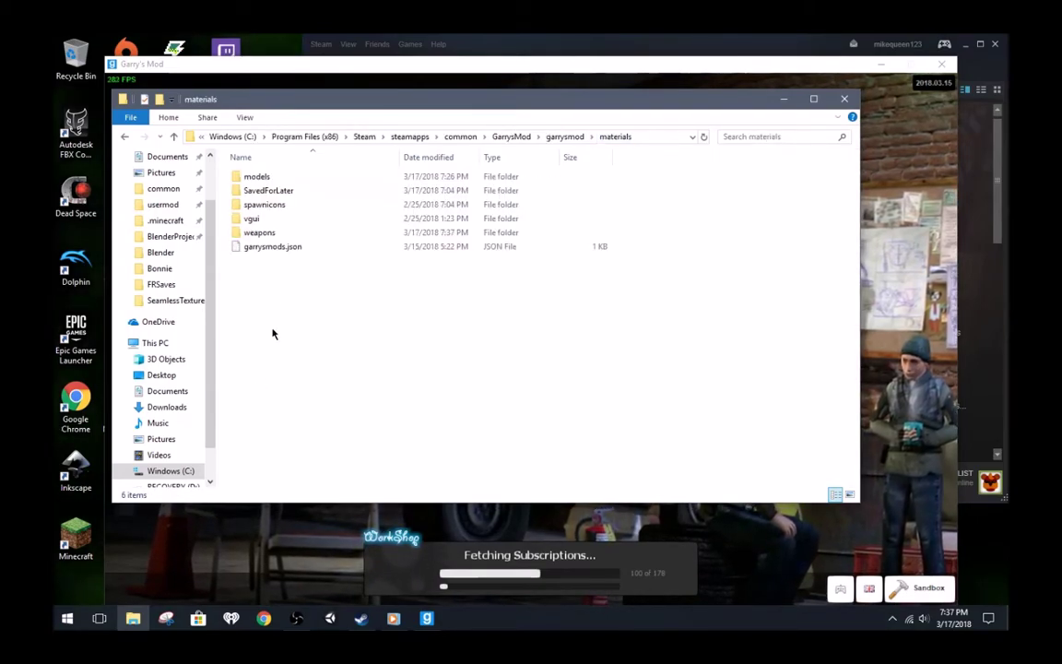
double_click(285, 176)
click(546, 138)
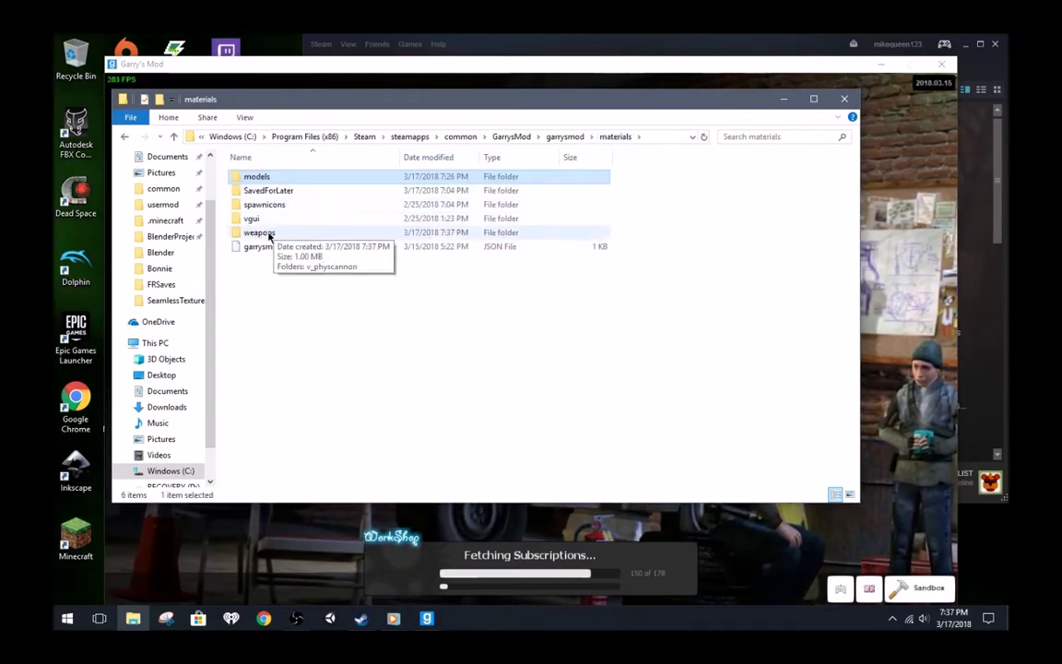
drag(267, 234, 280, 181)
Step: Check the contents of the weapons folder inside models, down to its v_physcannon folder
double_click(280, 177)
double_click(280, 178)
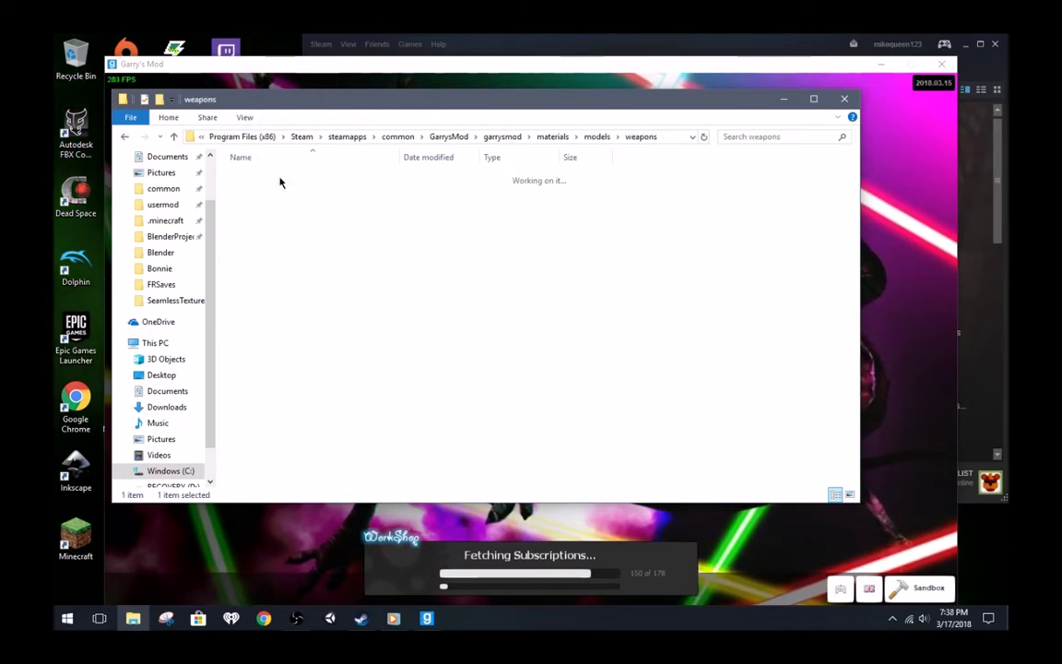
double_click(280, 178)
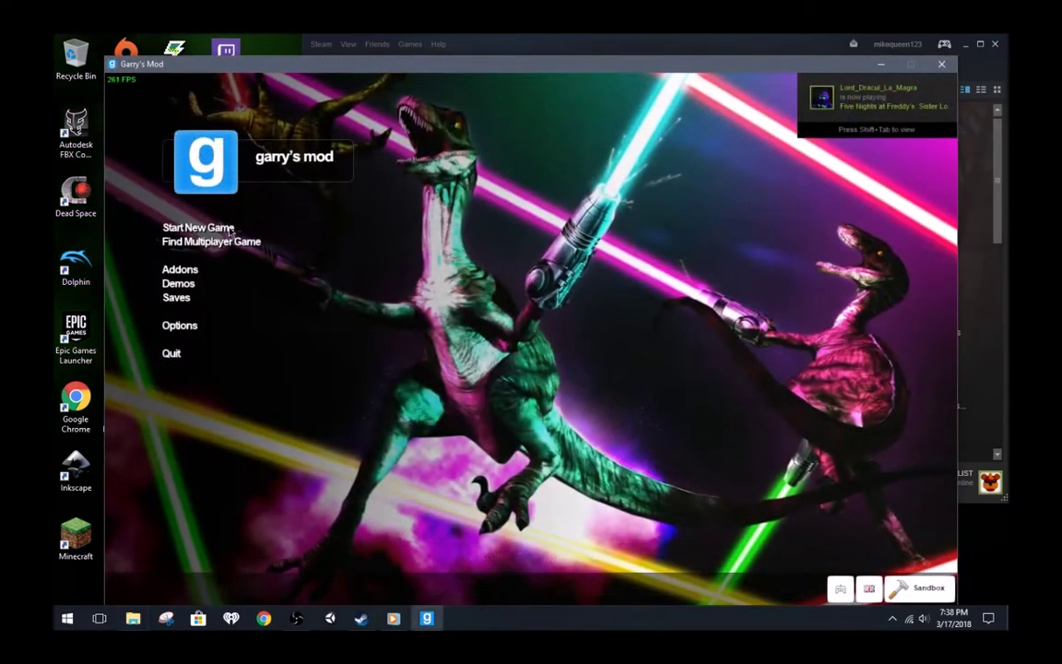
Step: Start a new game in Garry's Mod and walk around the map to inspect the recoloured physics gun
click(212, 229)
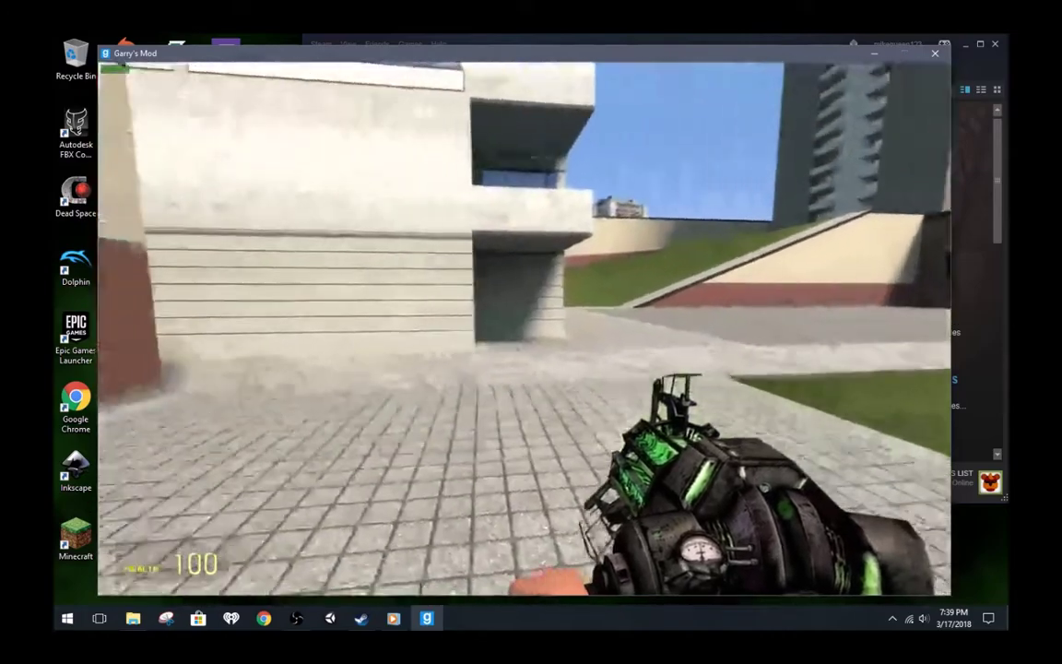
key(Escape)
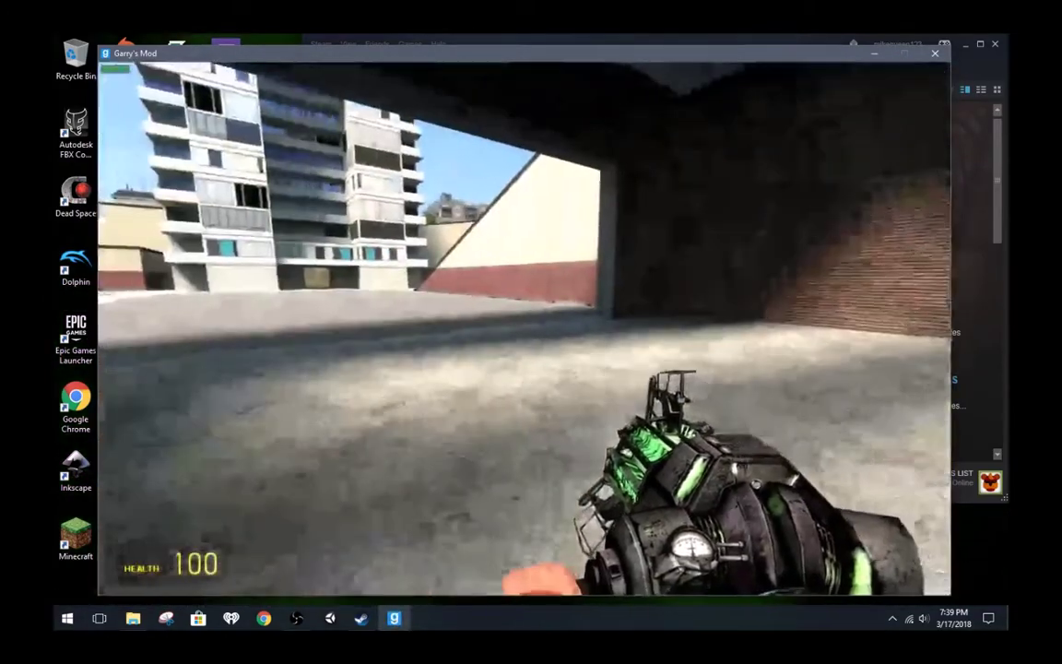
key(s)
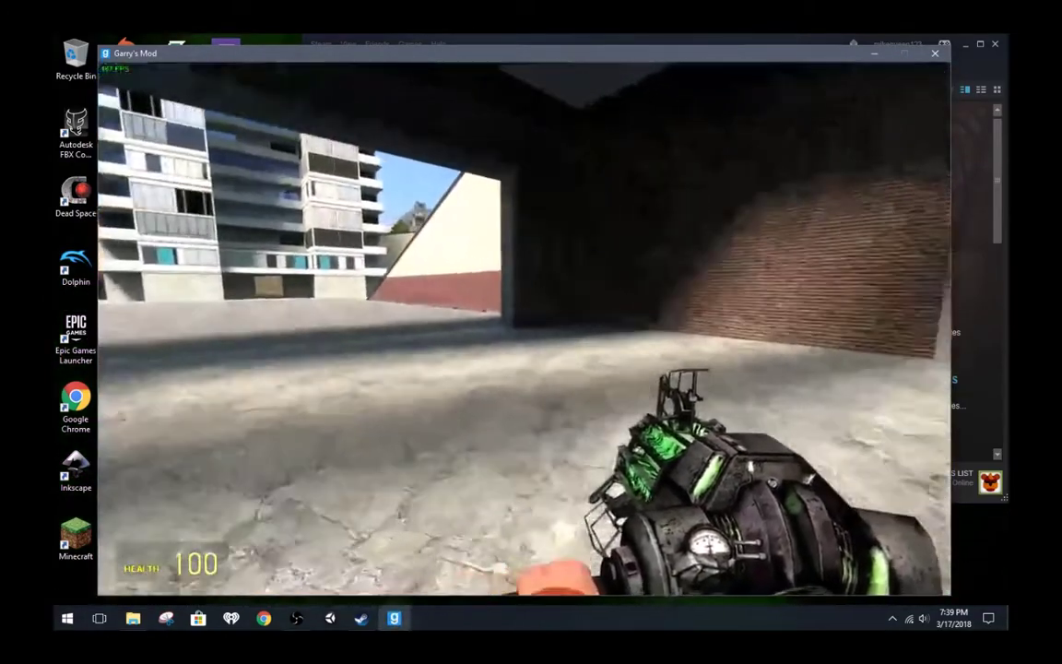